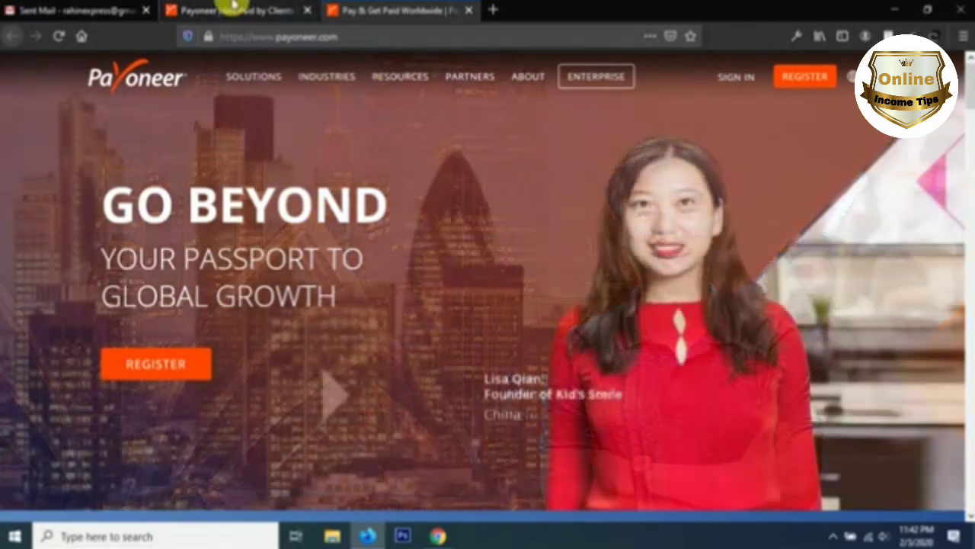
Step: Start the Payoneer sign-up from the Get Paid page with SIGN UP & GET $25
left_click(233, 9)
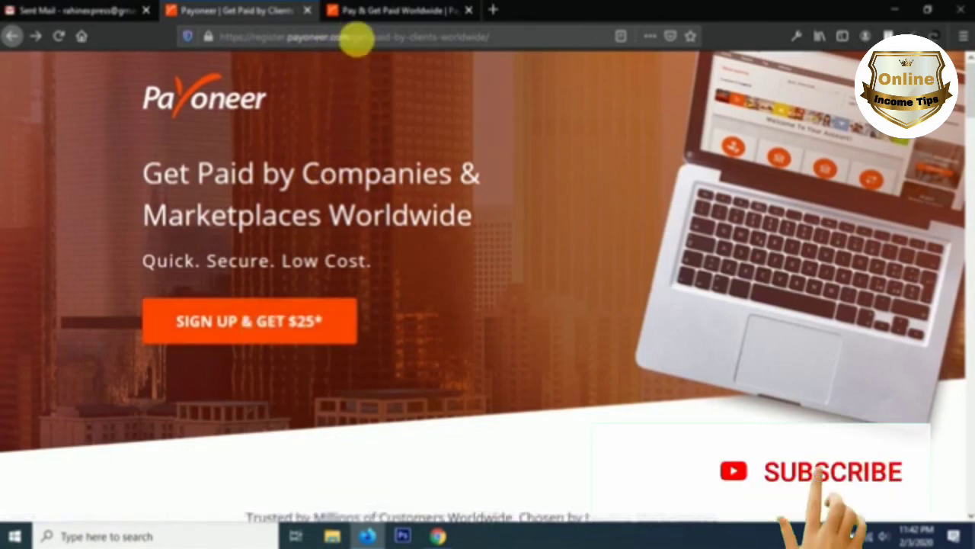
left_click(362, 10)
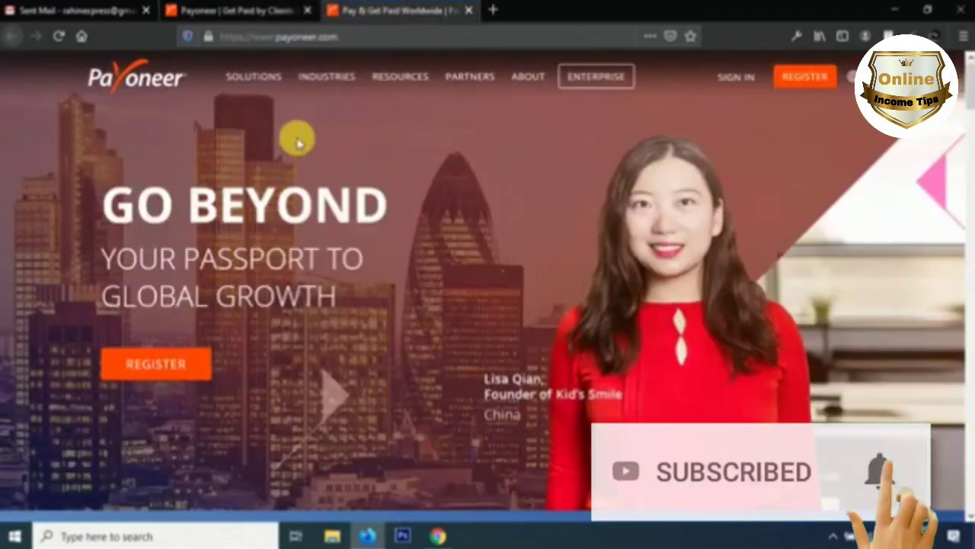
left_click(270, 9)
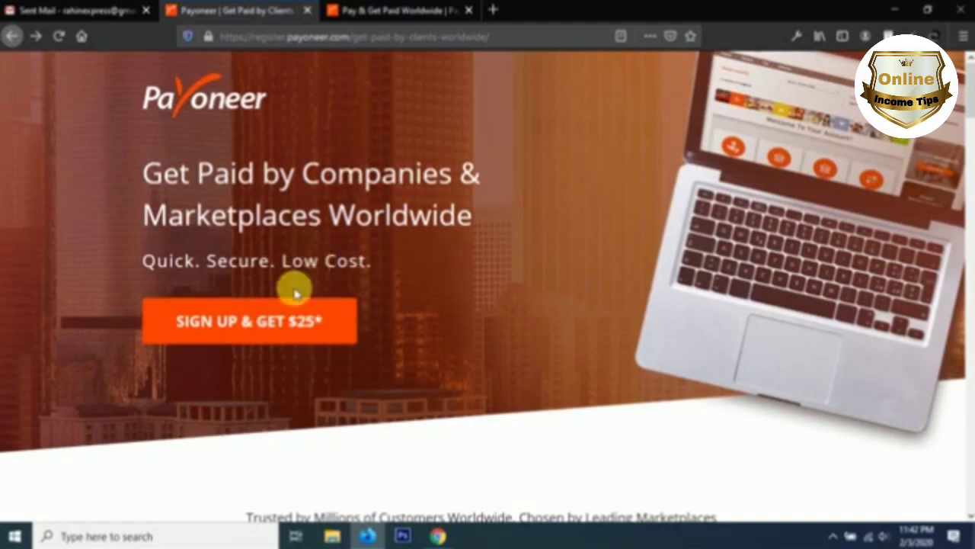
left_click(293, 324)
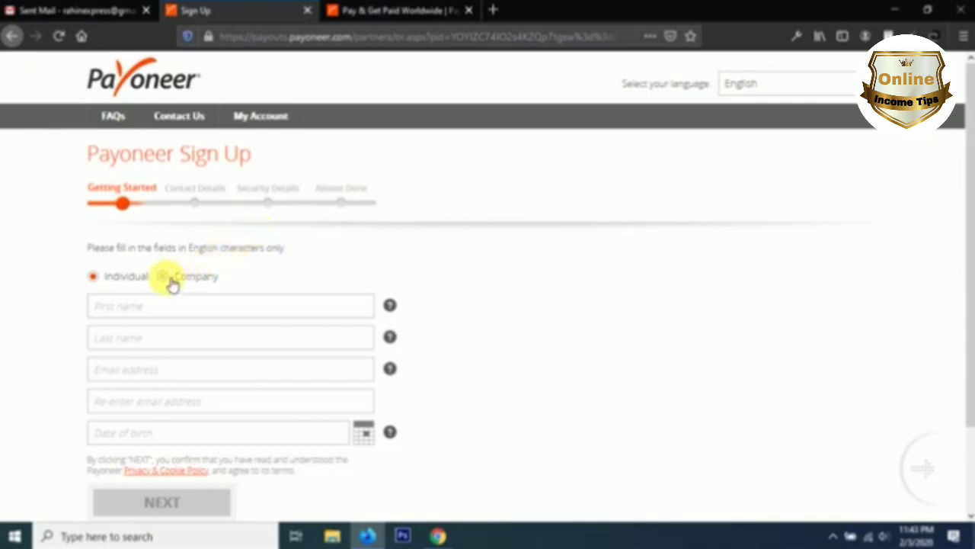
scroll(201, 257, "down", 3)
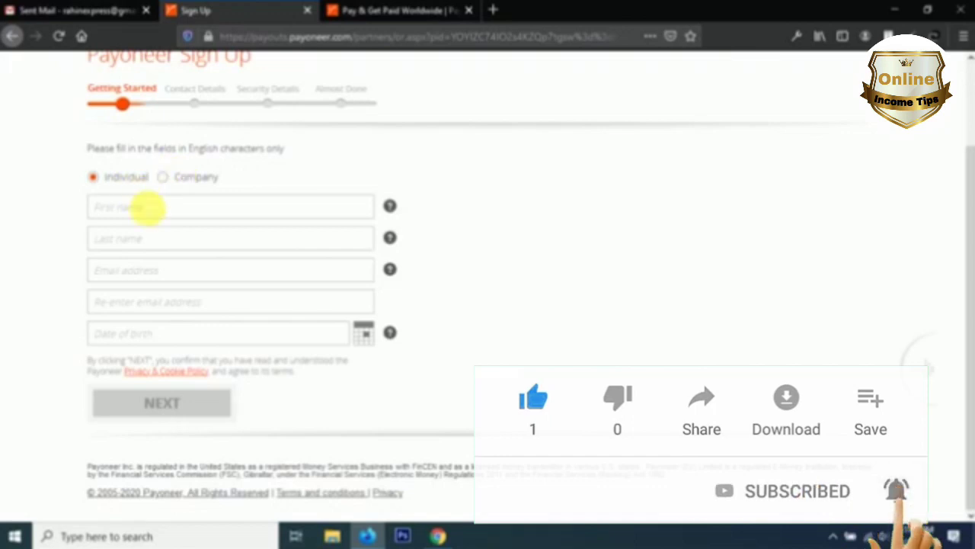
left_click(146, 206)
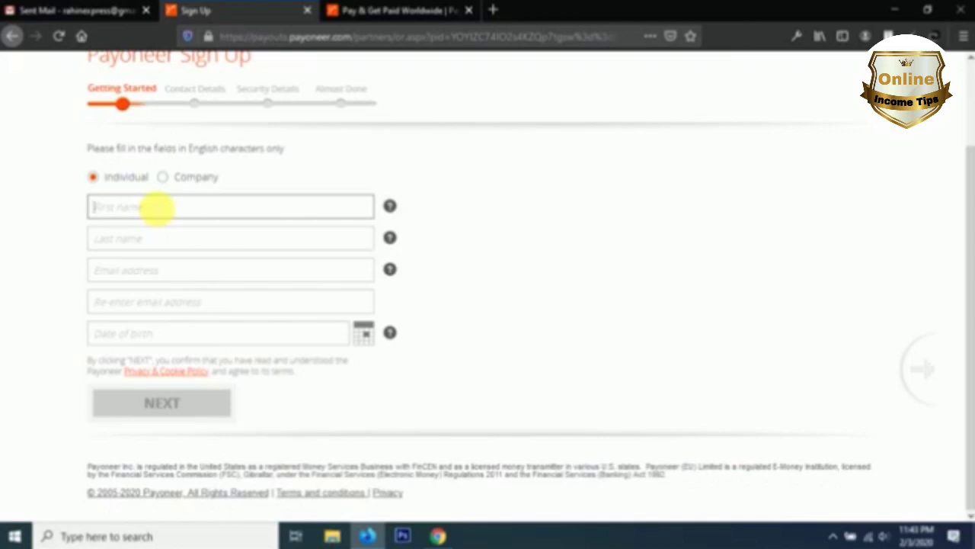
Step: Enter the first and last names, removing the surname from the first-name field
type("M")
type("D")
type(" R")
type("as")
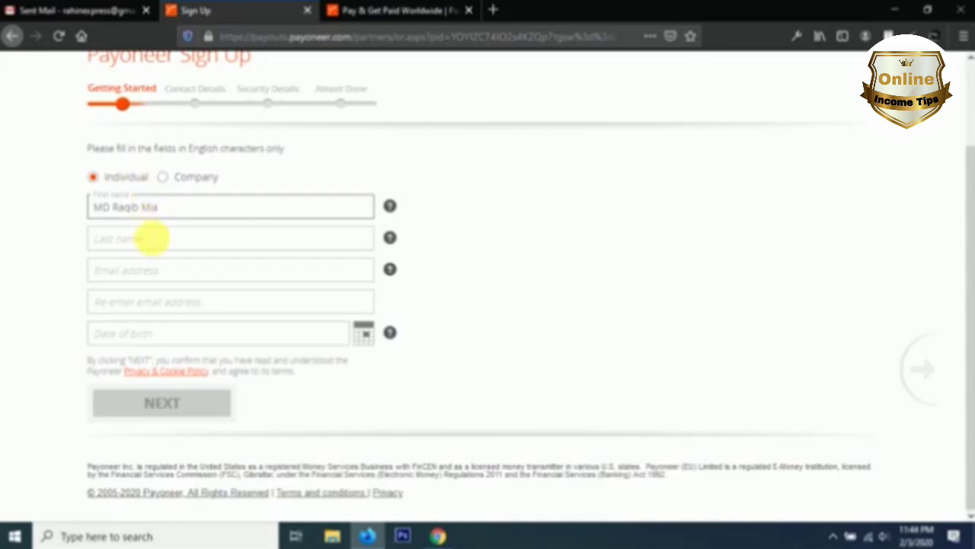
double_click(149, 207)
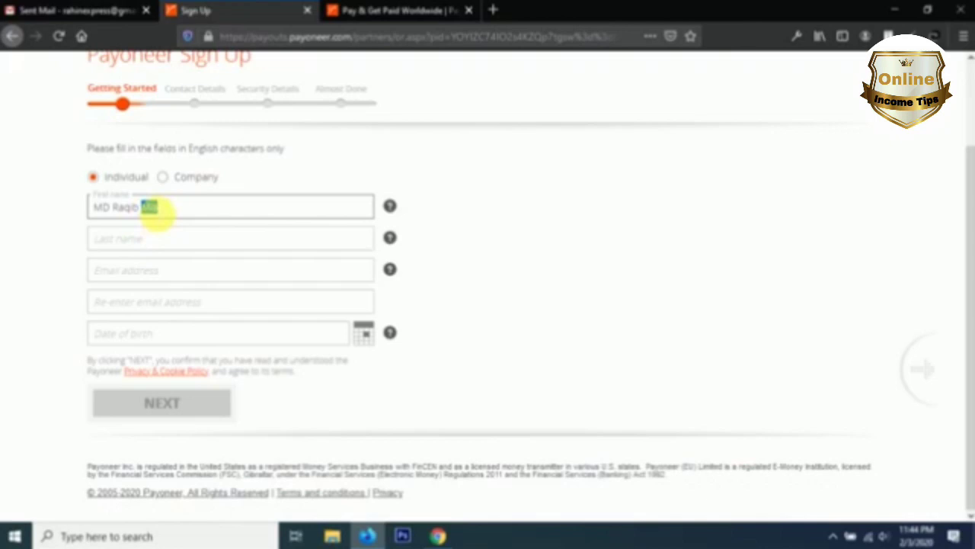
key("BackSpace")
left_click(144, 237)
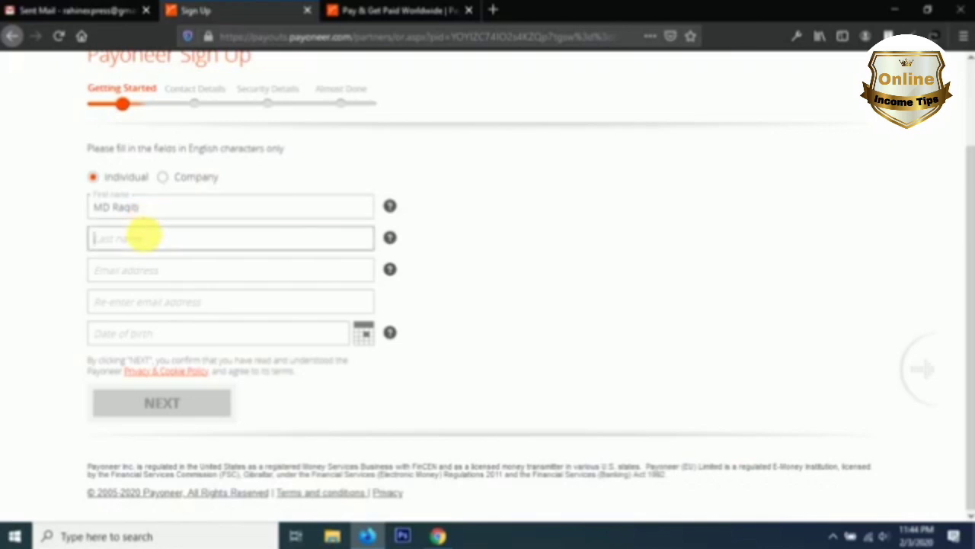
type("Mia")
Step: Enter the e-mail address and paste the same address into the confirmation field
left_click(126, 271)
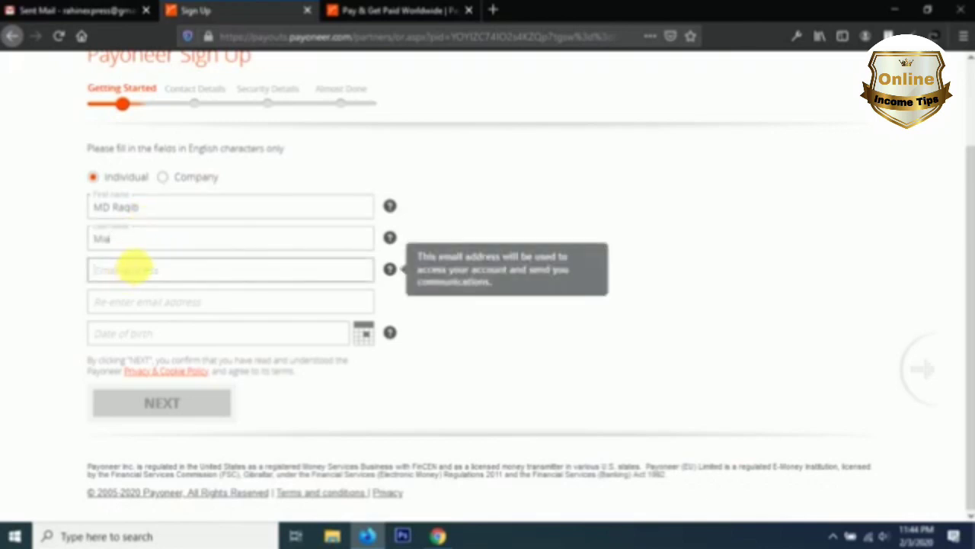
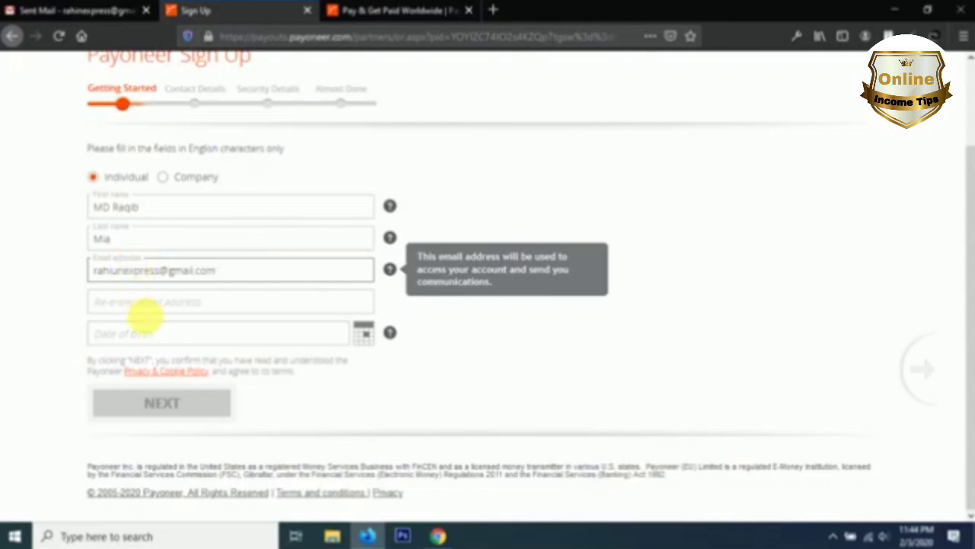
triple_click(160, 275)
key("ctrl+c")
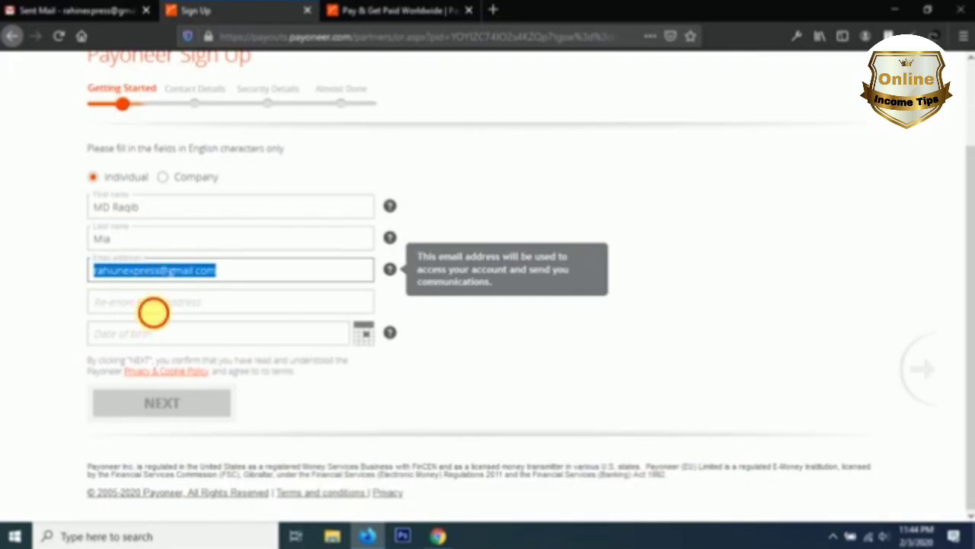
left_click(151, 309)
key("ctrl+v")
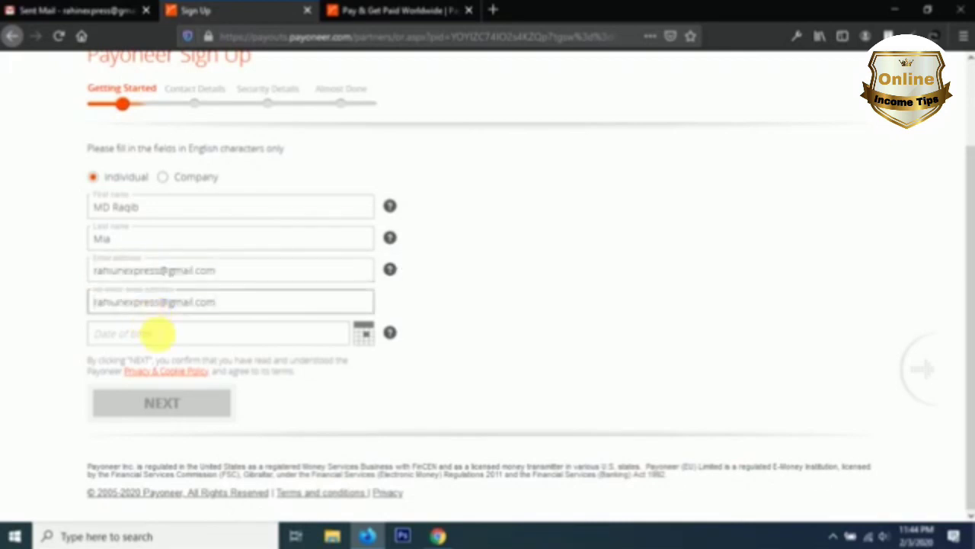
left_click(157, 333)
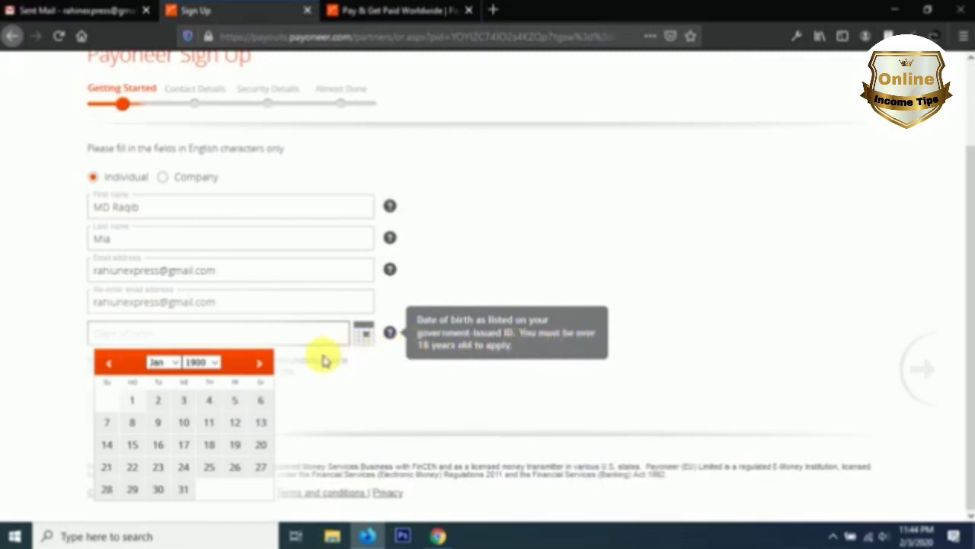
Step: Pick the birth year, month and day in the calendar and submit the Getting Started details
left_click(211, 363)
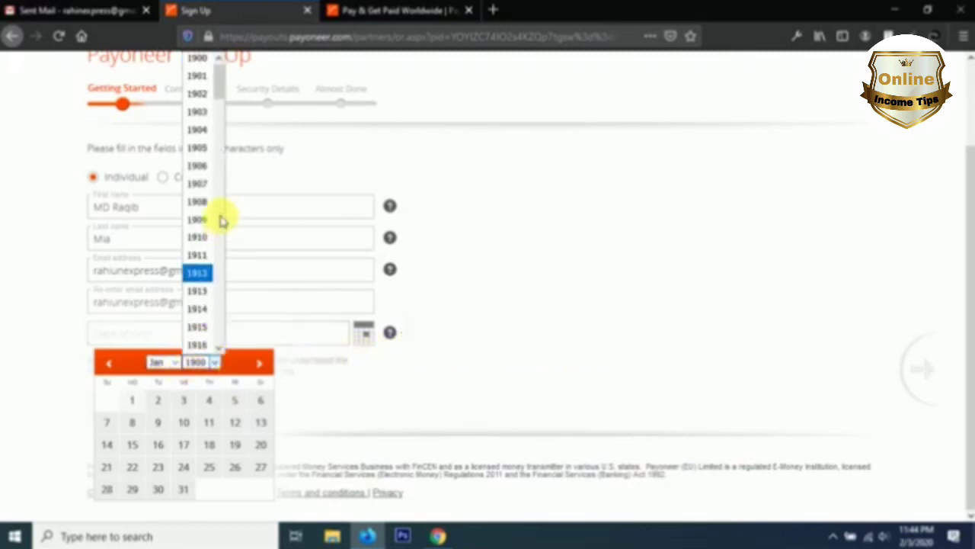
scroll(205, 202, "down", 3)
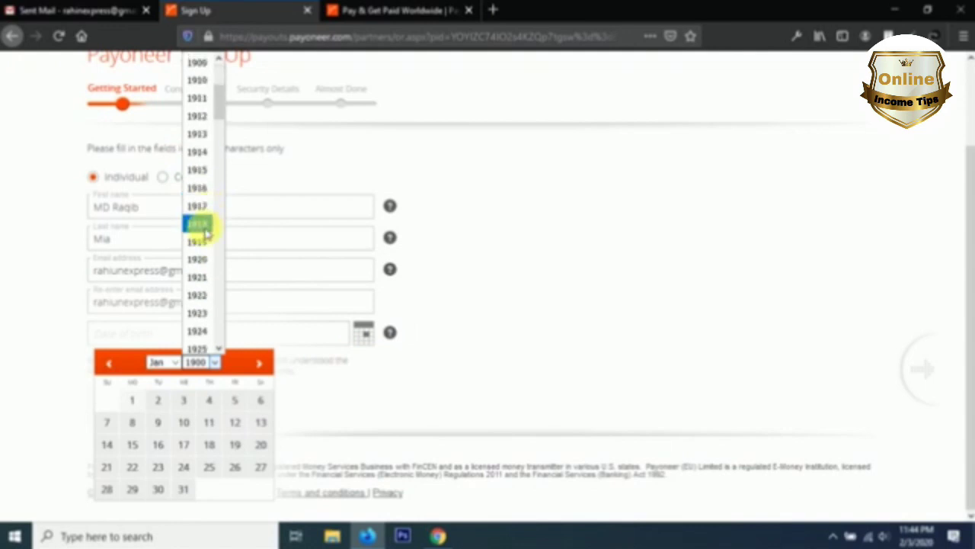
scroll(213, 200, "up", 3)
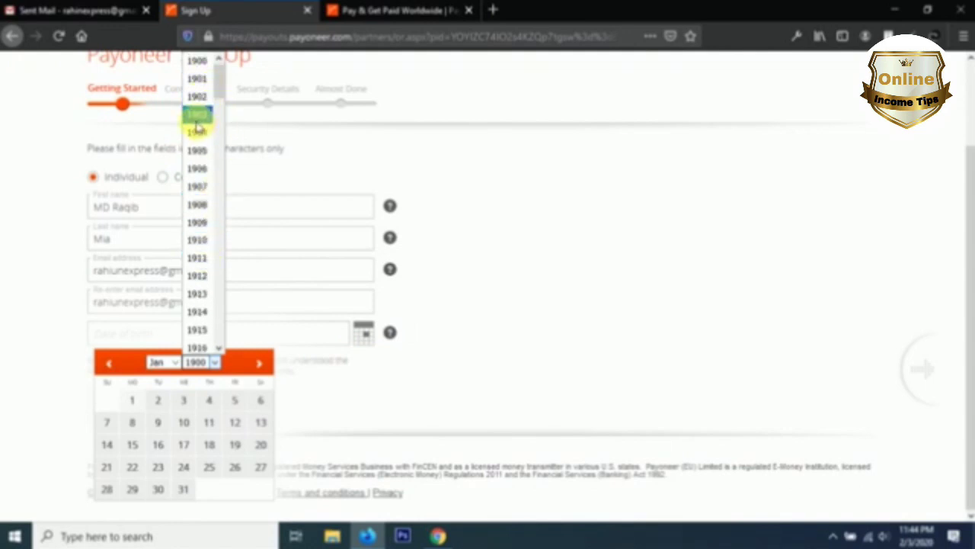
scroll(197, 152, "down", 20)
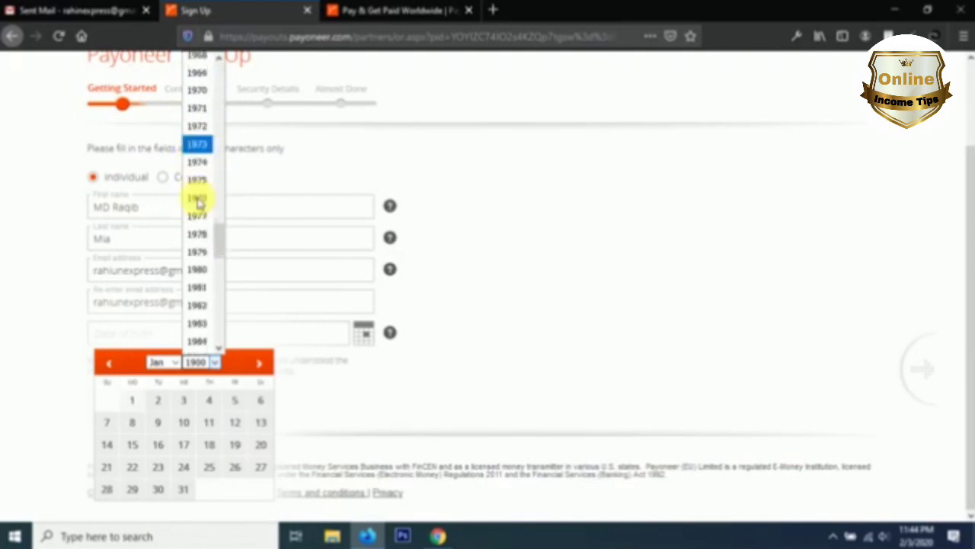
scroll(205, 270, "down", 2)
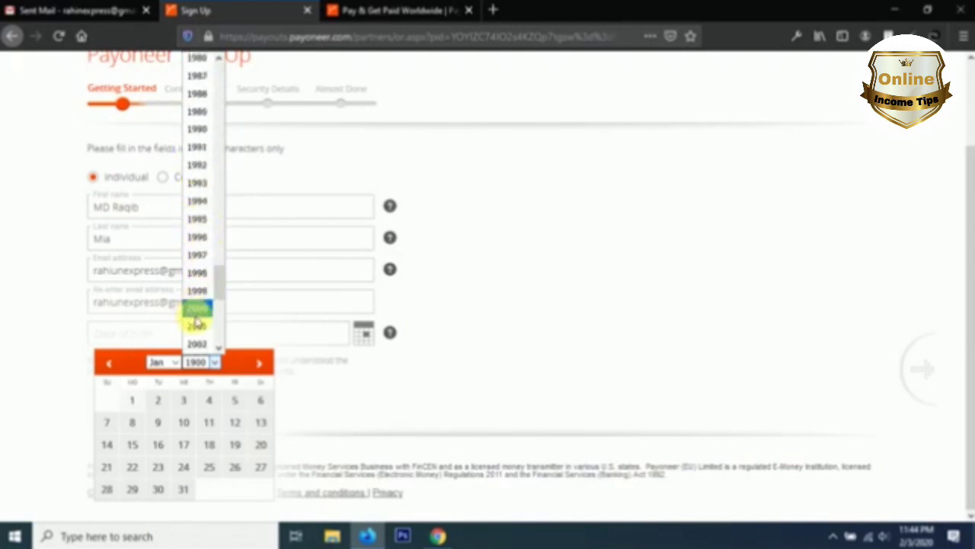
left_click(205, 275)
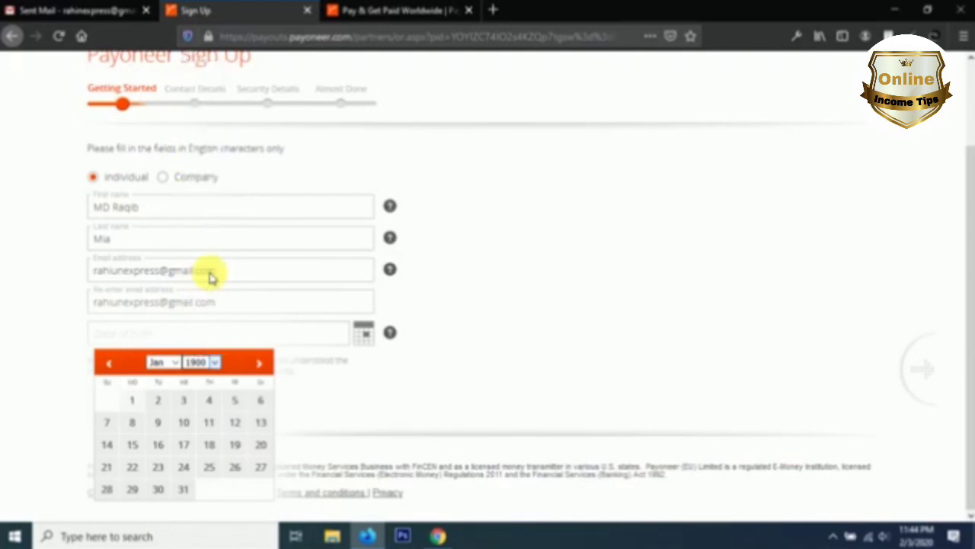
left_click(161, 362)
left_click(160, 219)
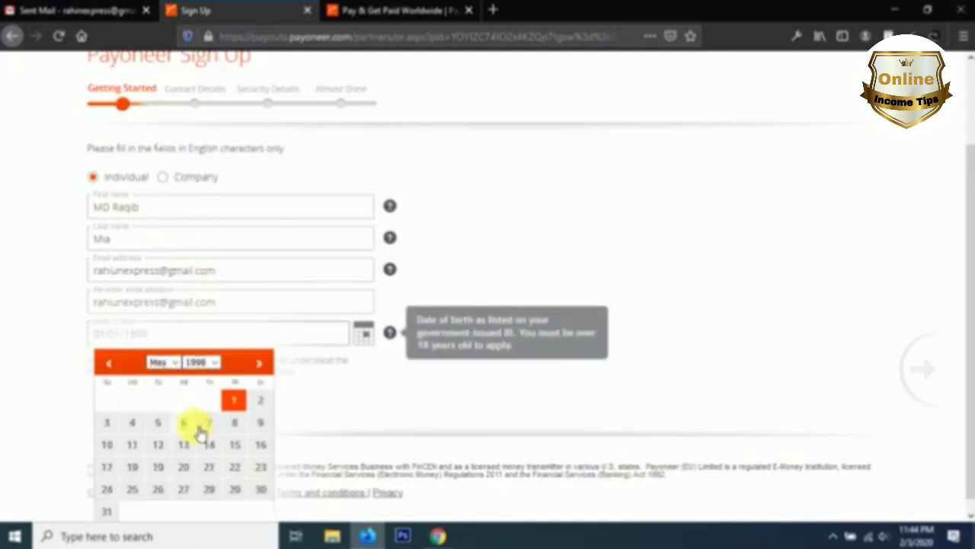
left_click(160, 445)
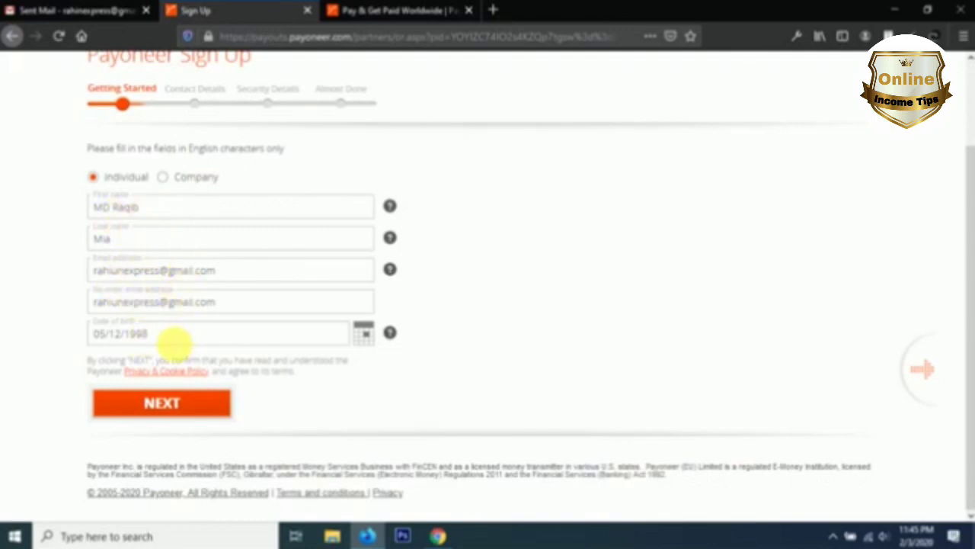
left_click(176, 413)
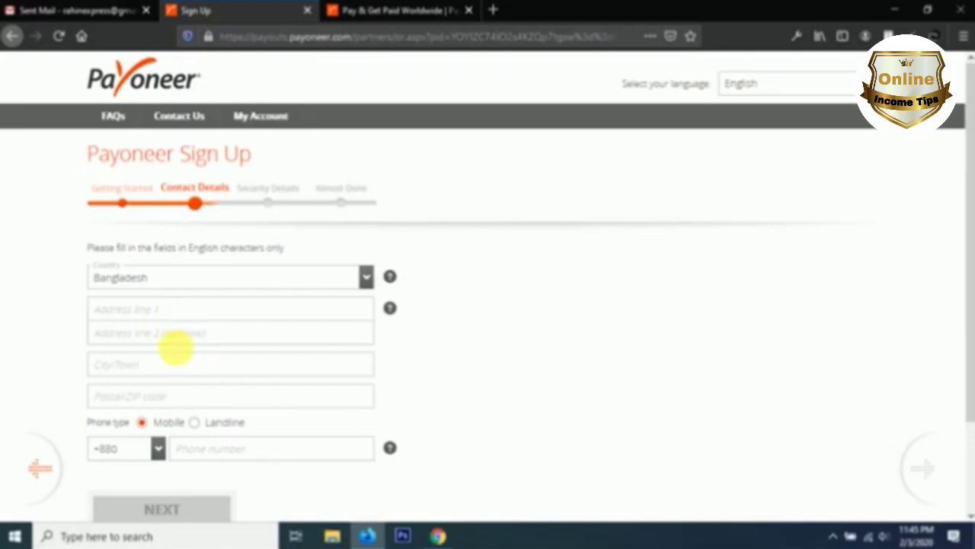
Step: Keep Bangladesh as the country and enter the residential street address in Address line 1
left_click(162, 286)
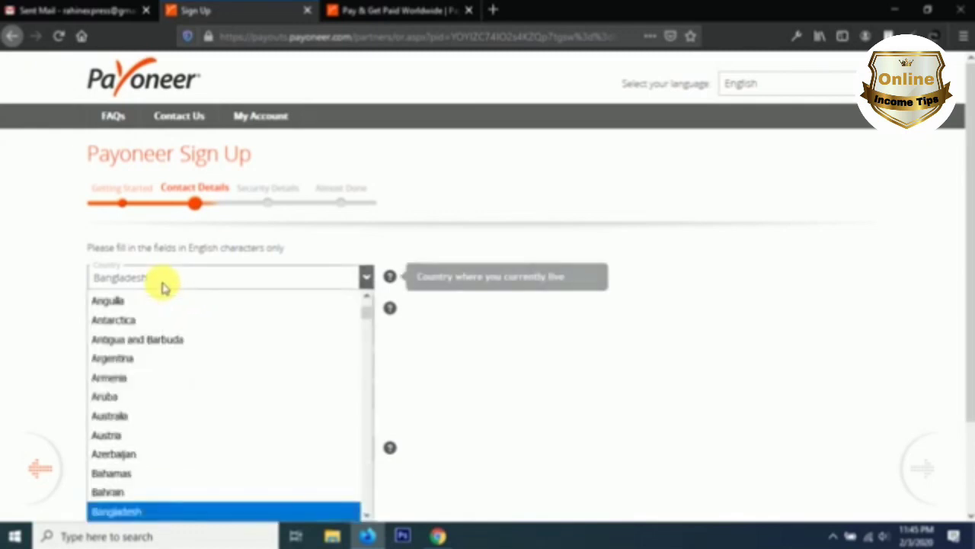
left_click(161, 283)
left_click(152, 312)
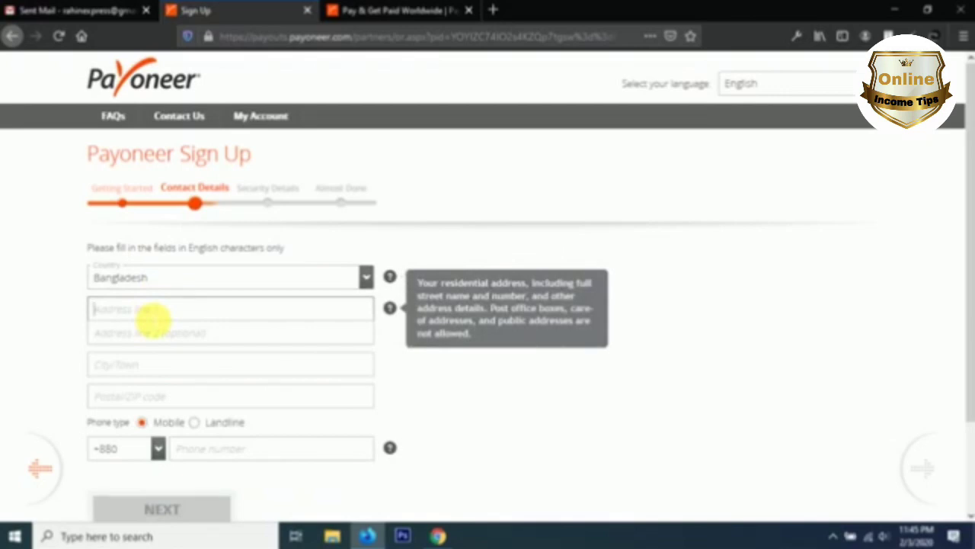
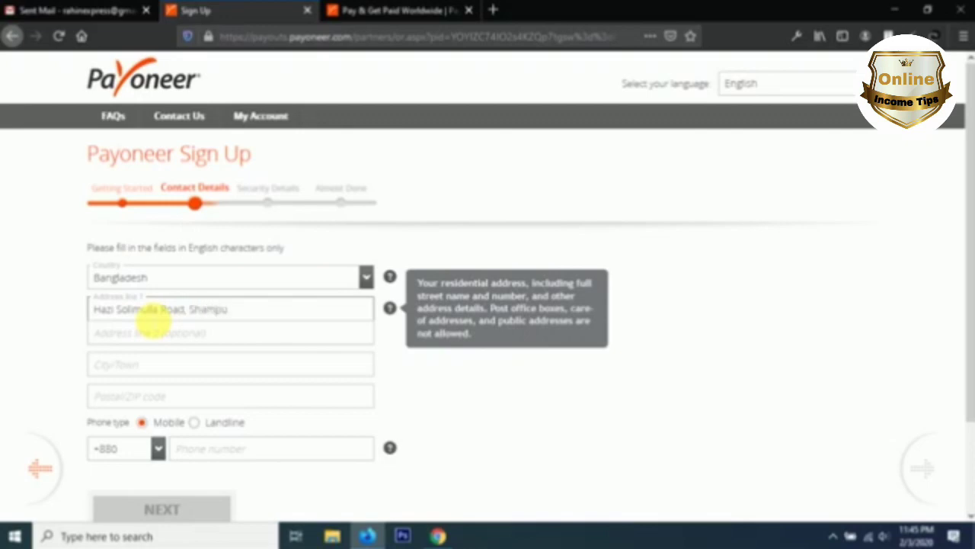
left_click(232, 311)
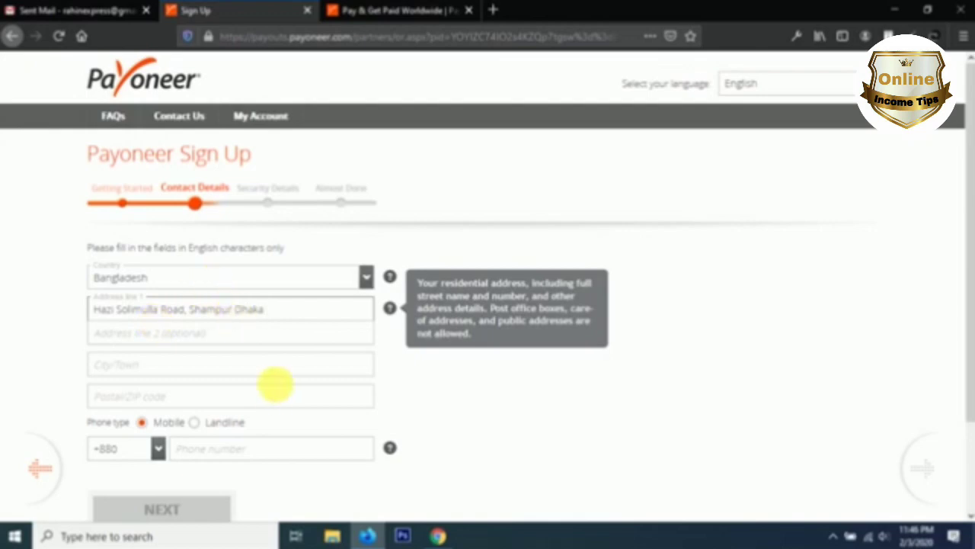
type(",")
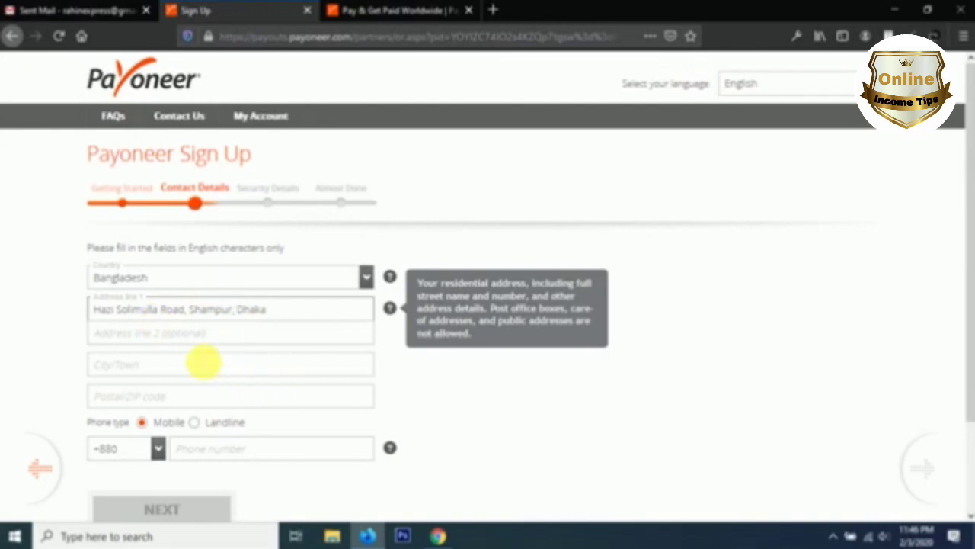
Step: Fill in the city, postal code and mobile number, then submit the contact details
left_click(179, 340)
left_click(158, 364)
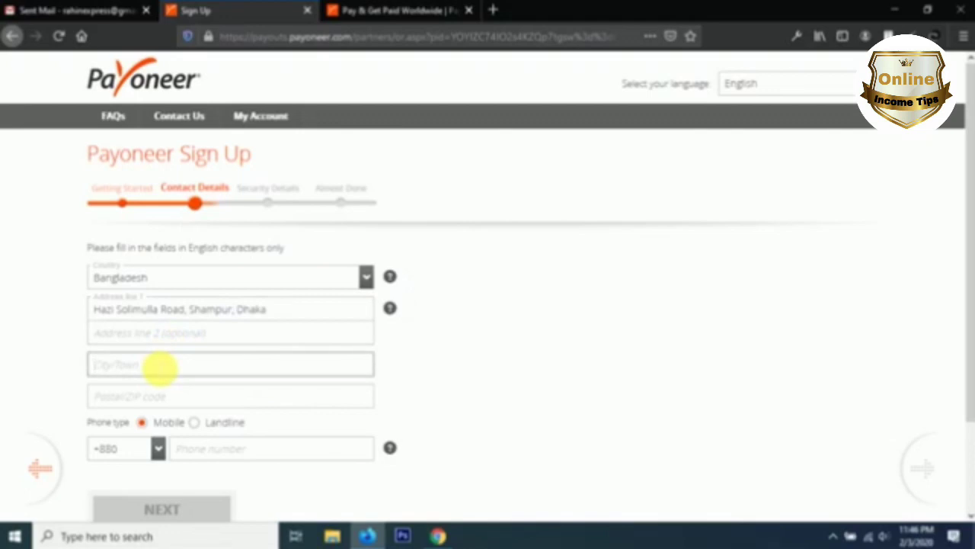
type("Dhaka")
left_click(129, 400)
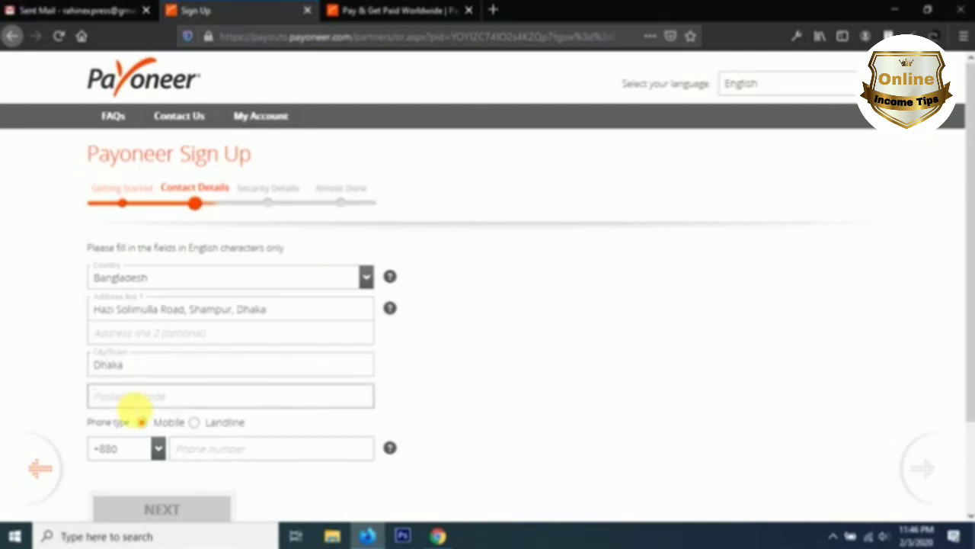
type("1204")
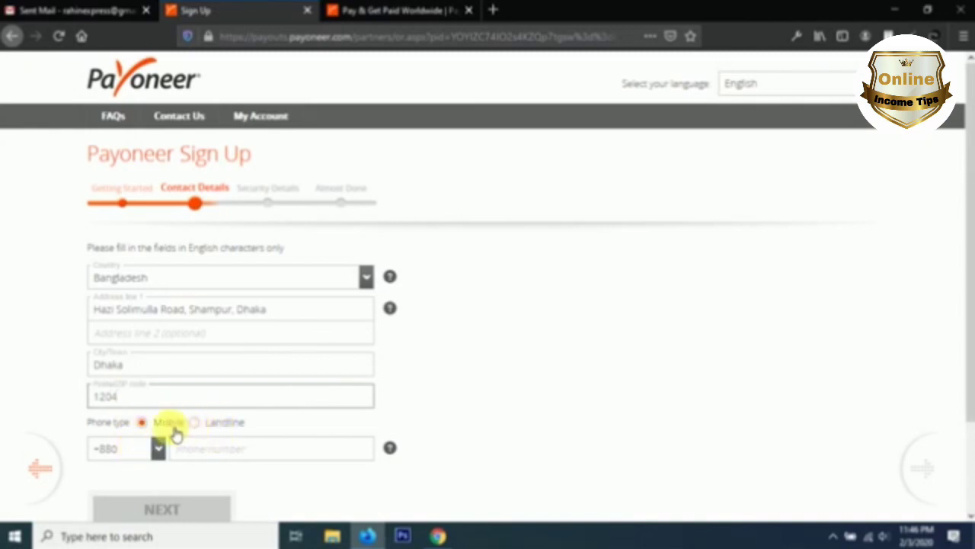
left_click(207, 448)
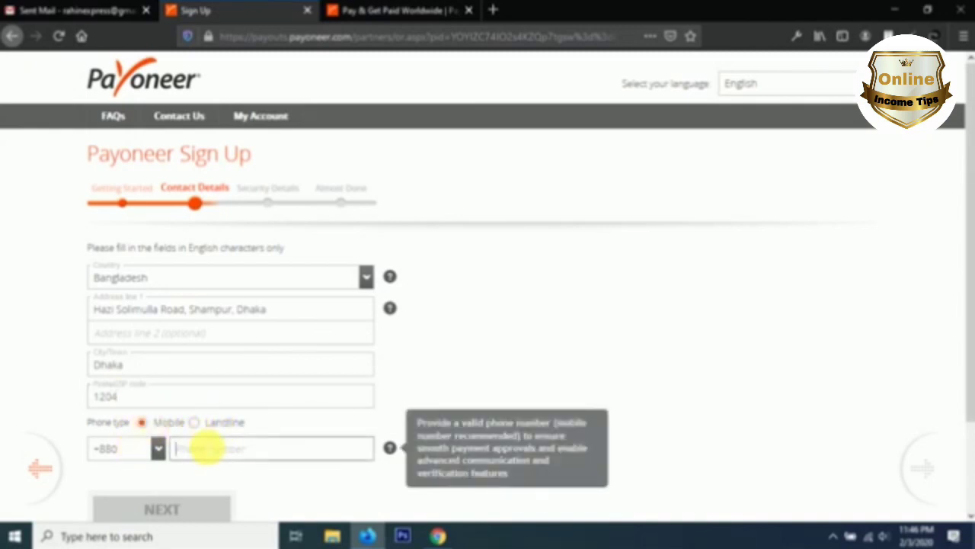
type("0")
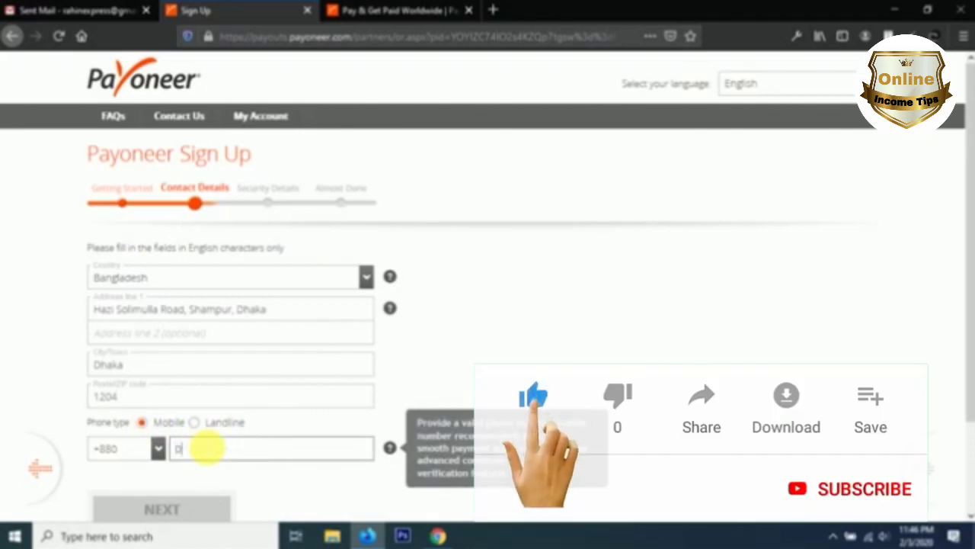
type("162")
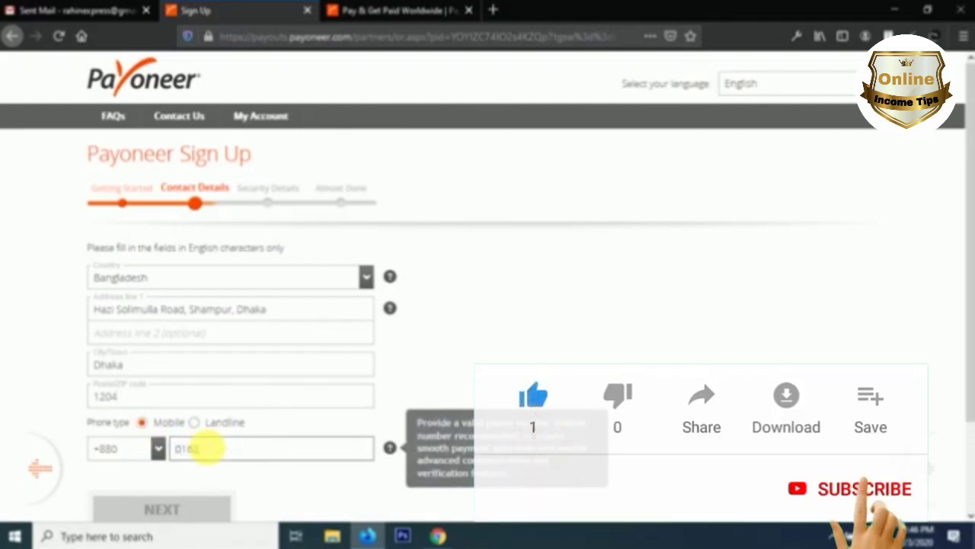
type("4")
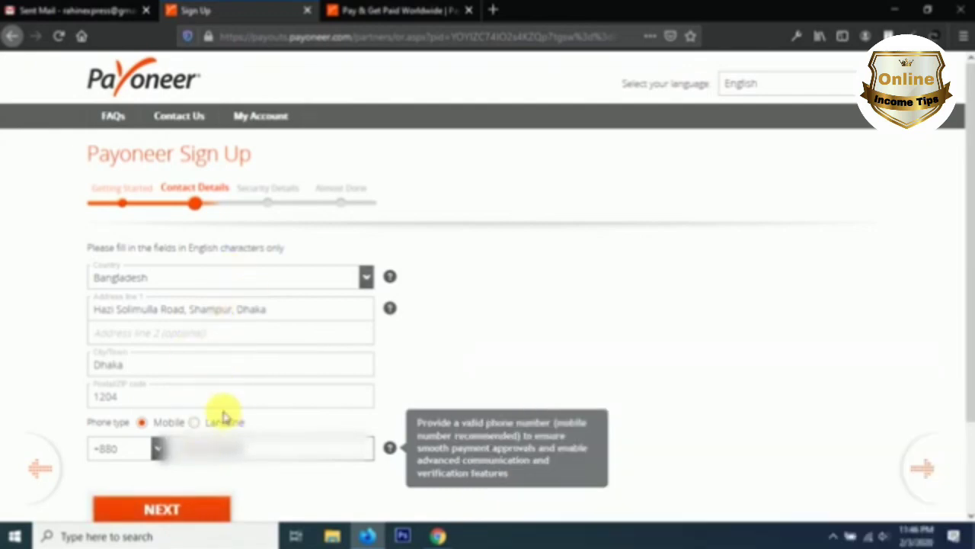
left_click(162, 507)
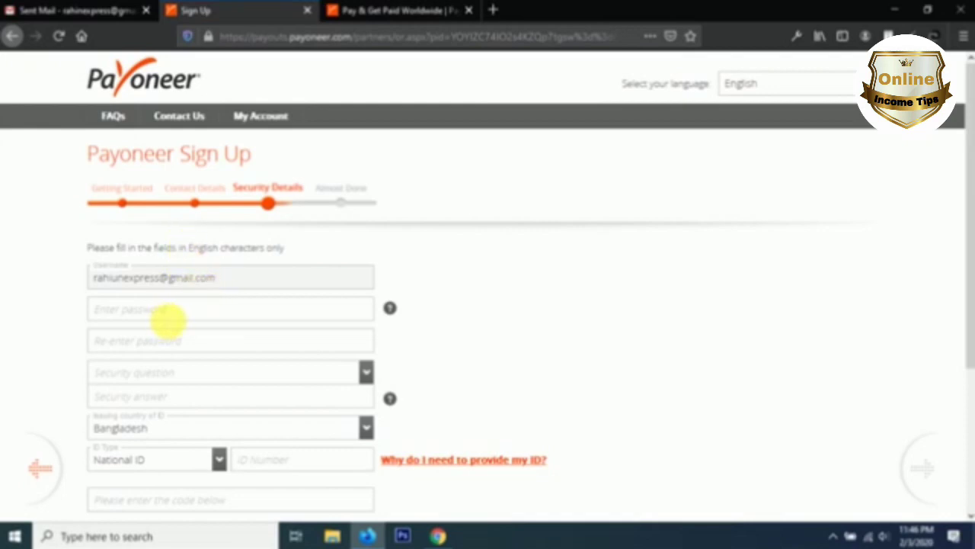
Step: Enter the account password and type it again in the confirmation field
left_click(168, 312)
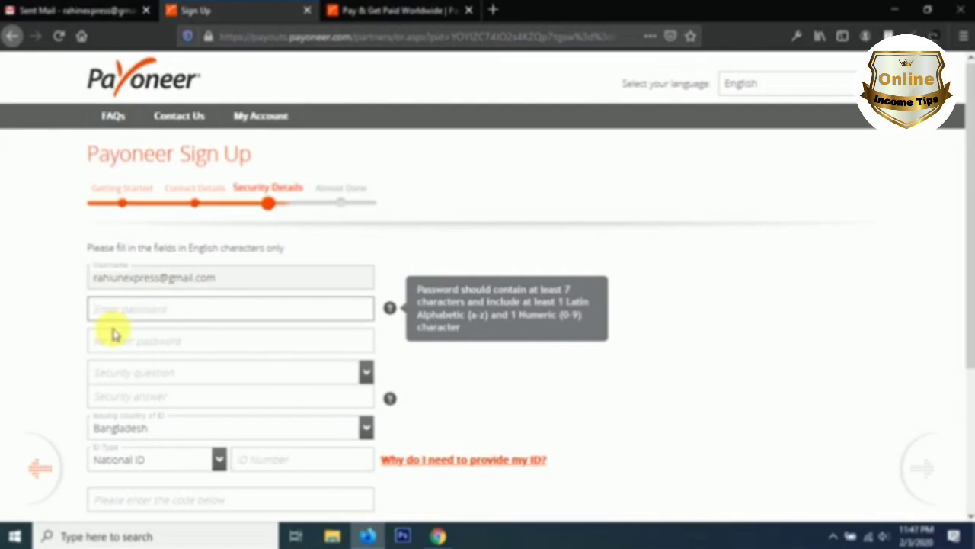
type("****")
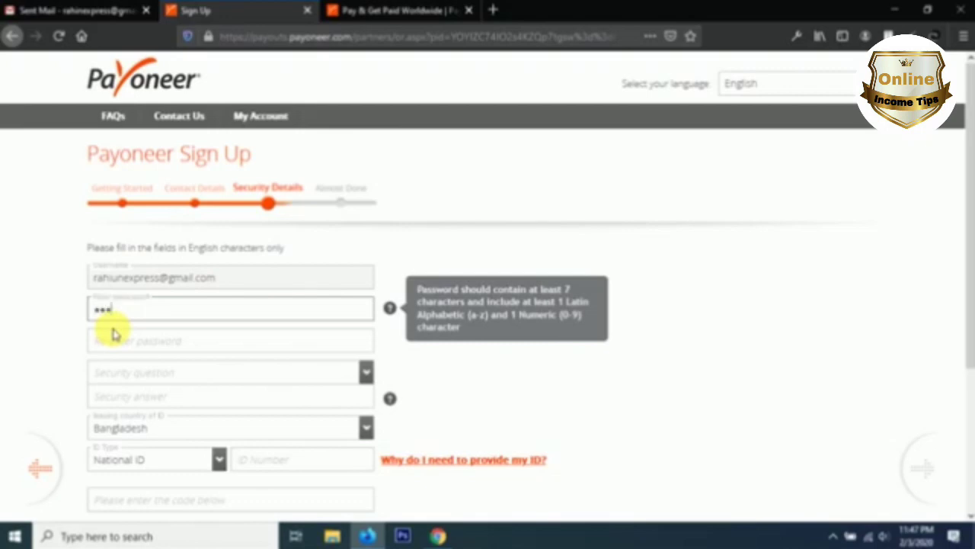
type("********")
left_click(134, 339)
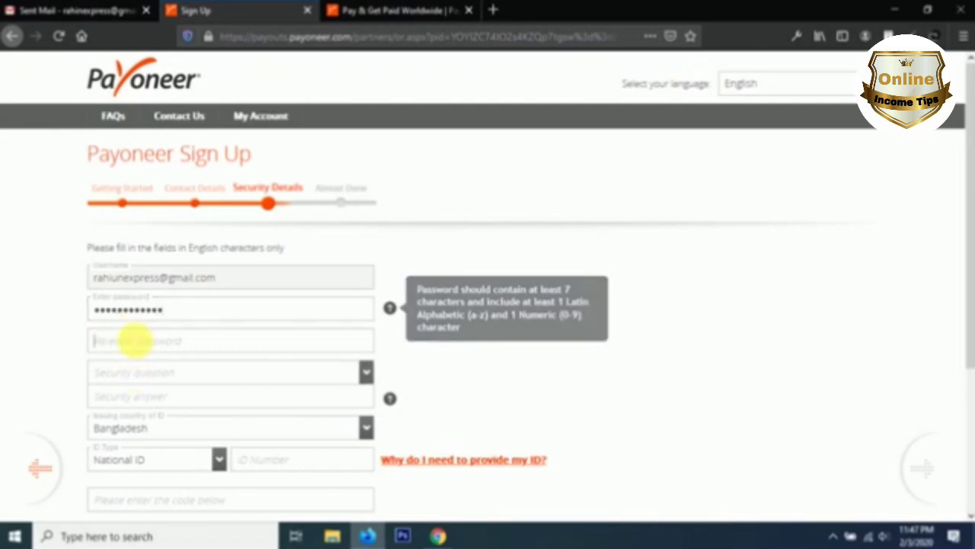
type("****")
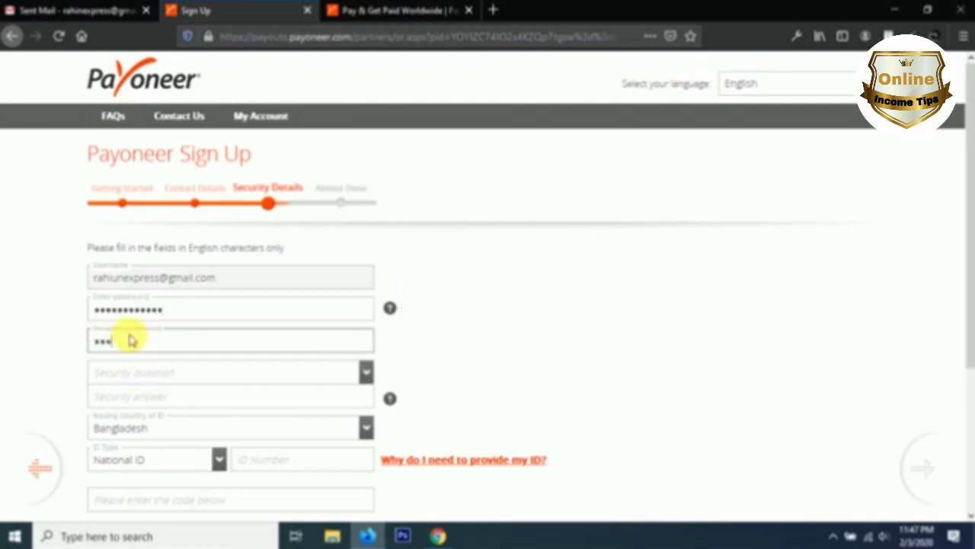
type("********")
Step: Choose the mother's birthday security question and type its date-form answer
left_click(135, 374)
left_click(134, 377)
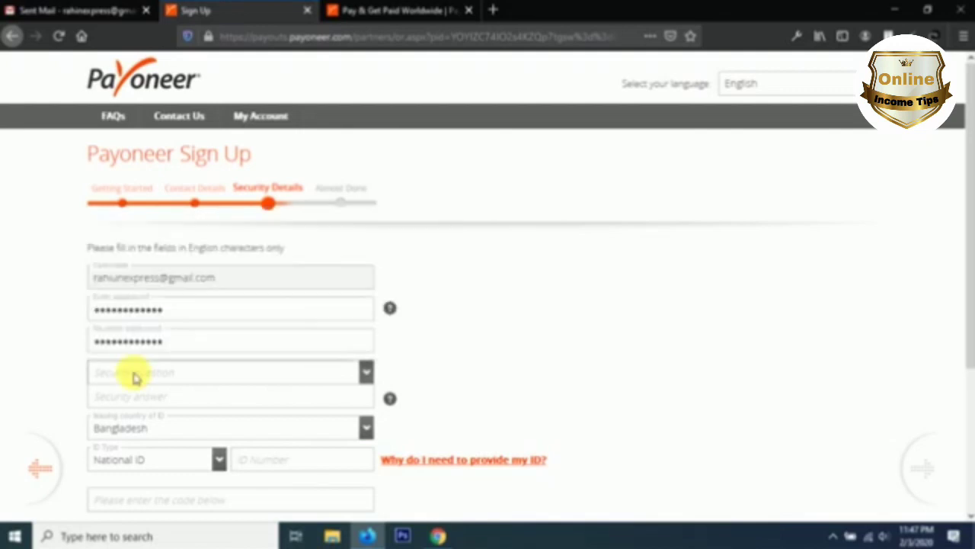
left_click(135, 377)
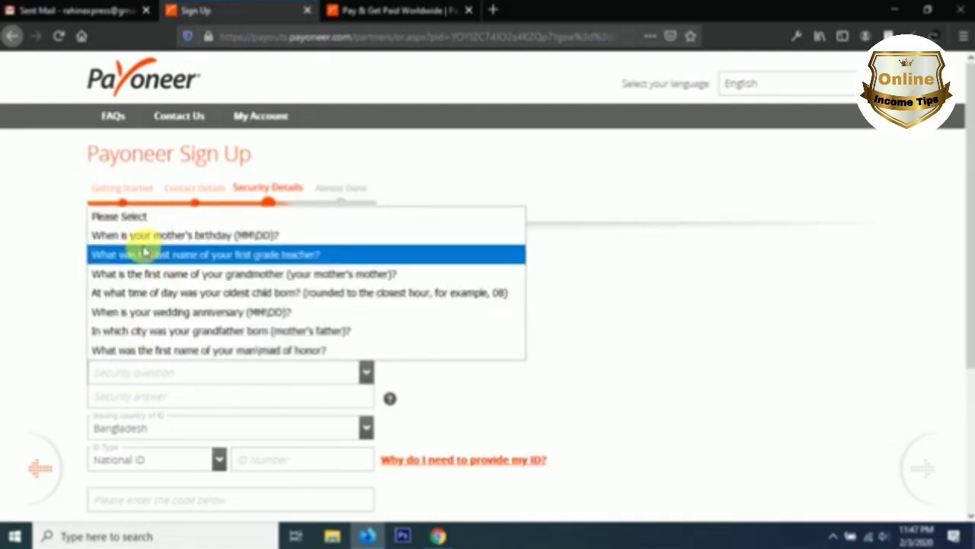
left_click(200, 241)
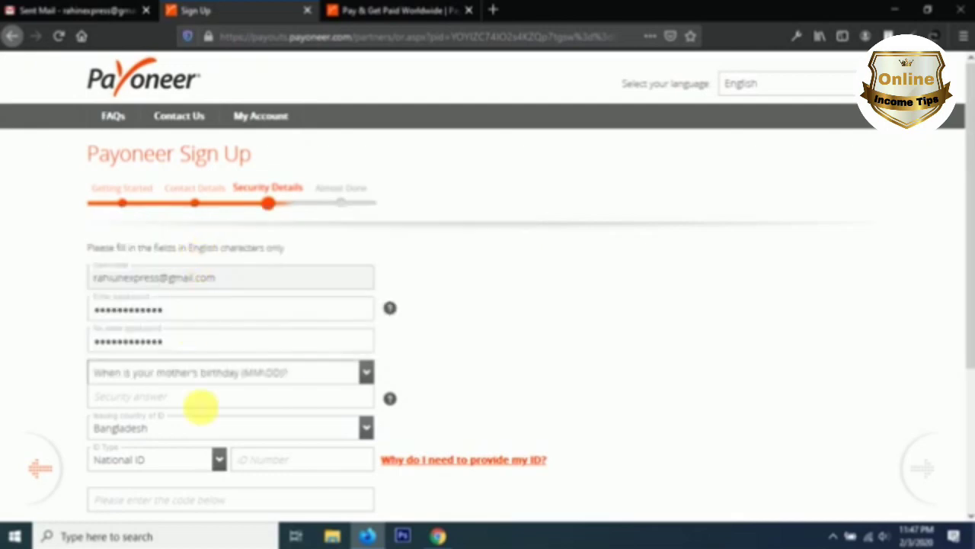
left_click(189, 397)
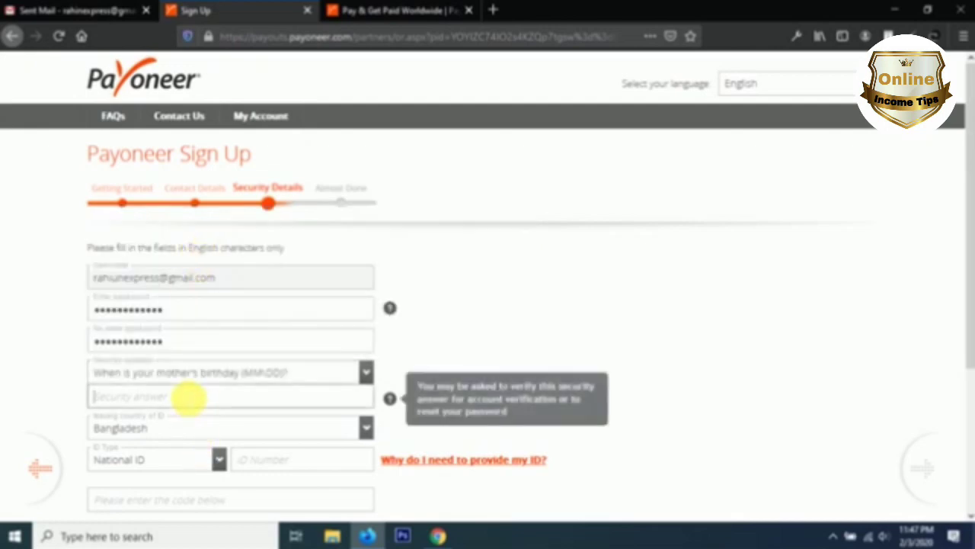
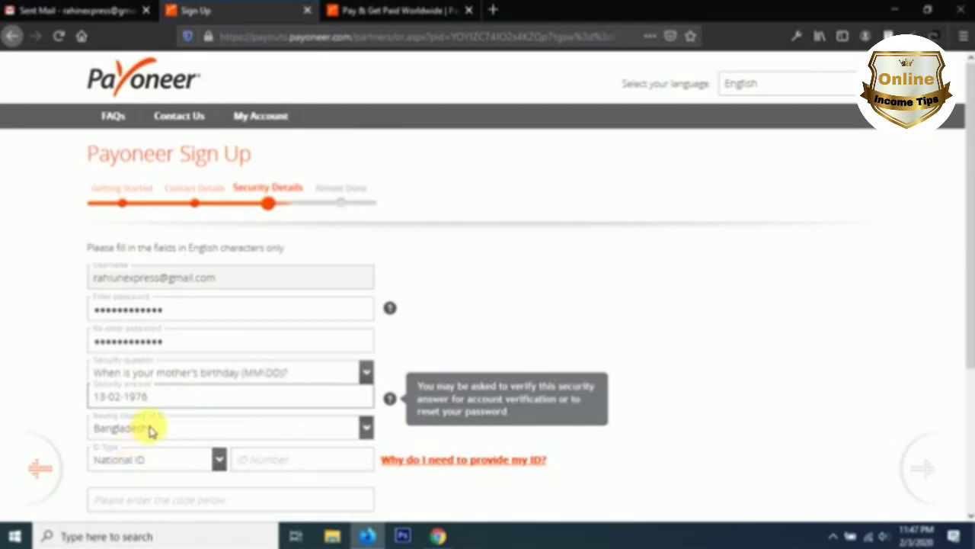
left_click(179, 427)
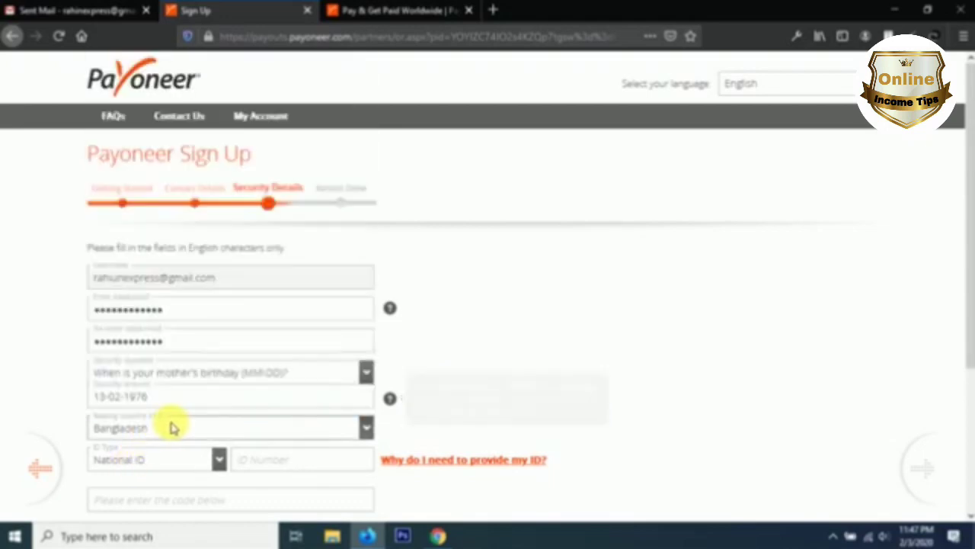
Step: Select National ID as the ID type and enter the ID number
scroll(198, 461, "down", 2)
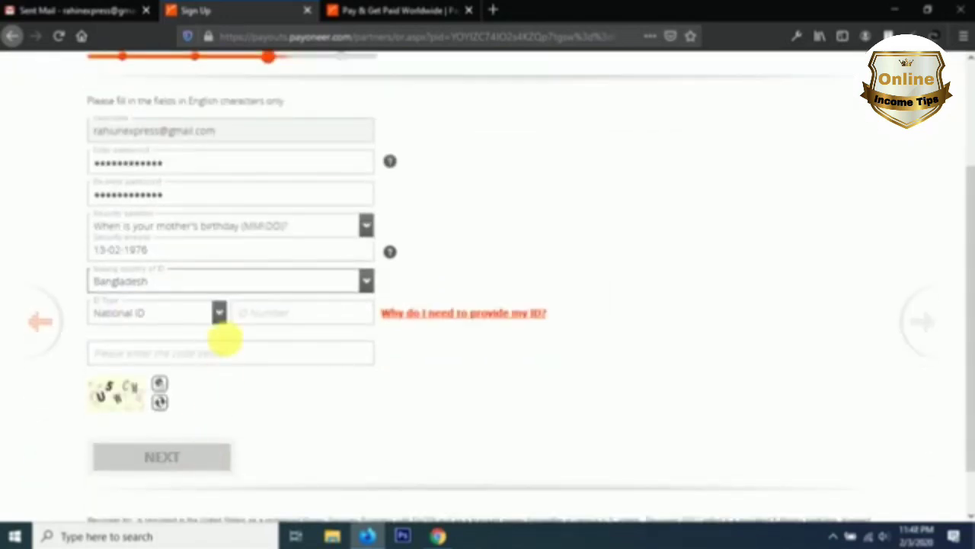
left_click(218, 320)
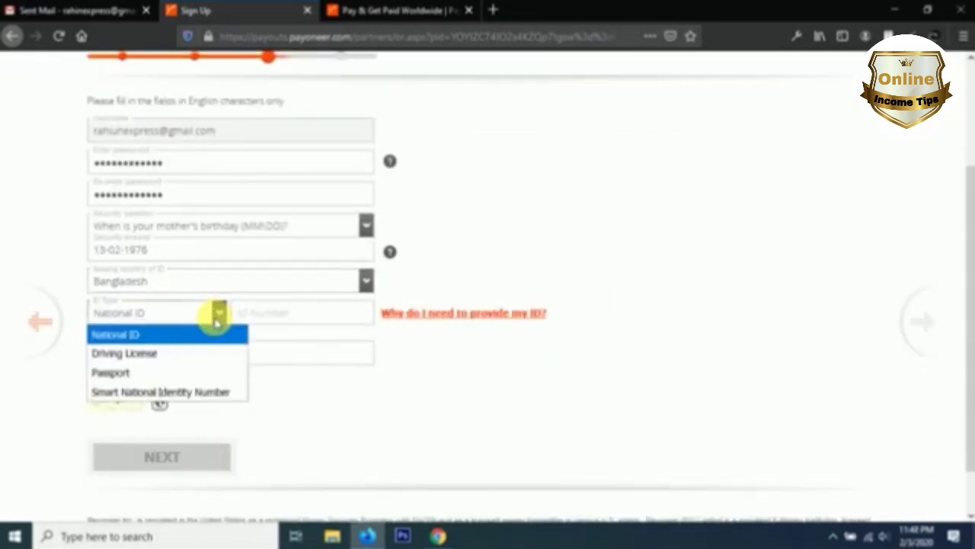
left_click(218, 320)
left_click(217, 320)
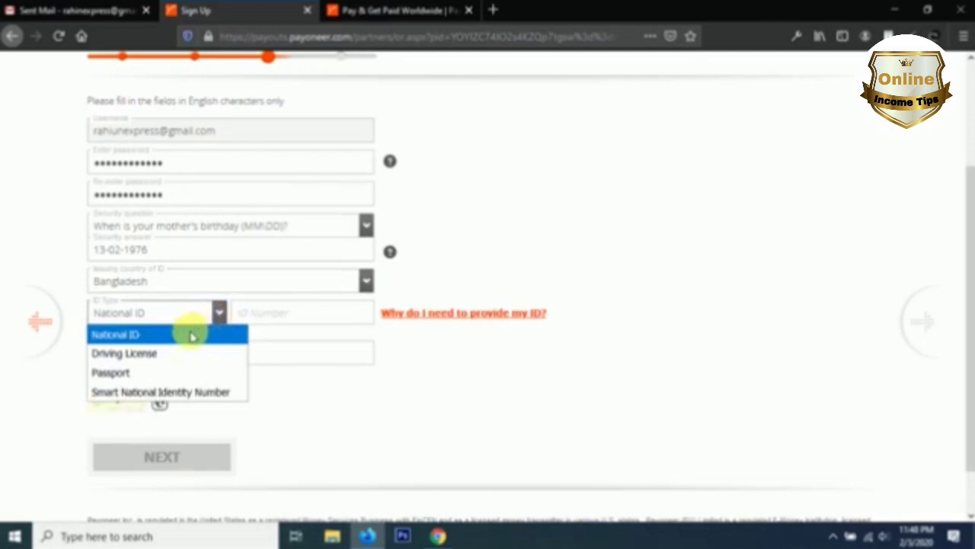
left_click(191, 332)
left_click(257, 324)
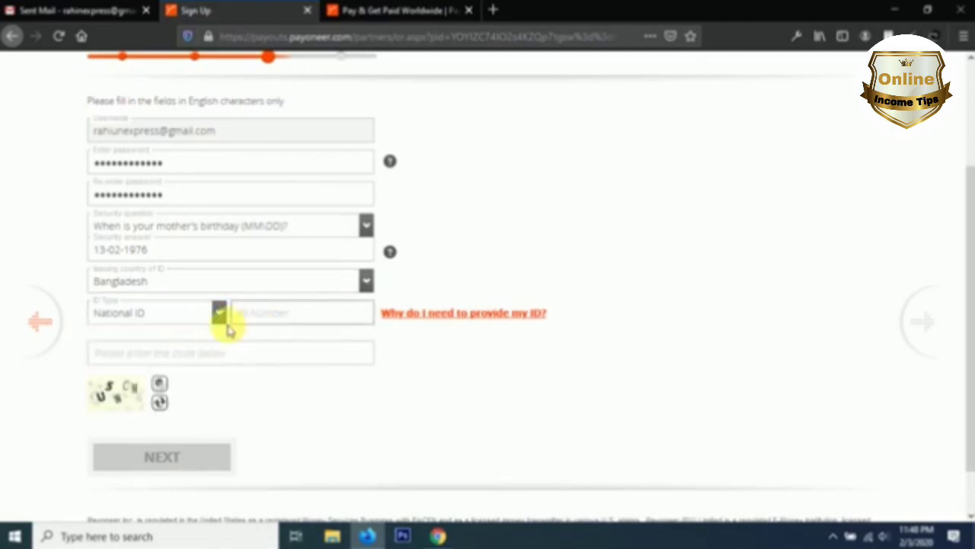
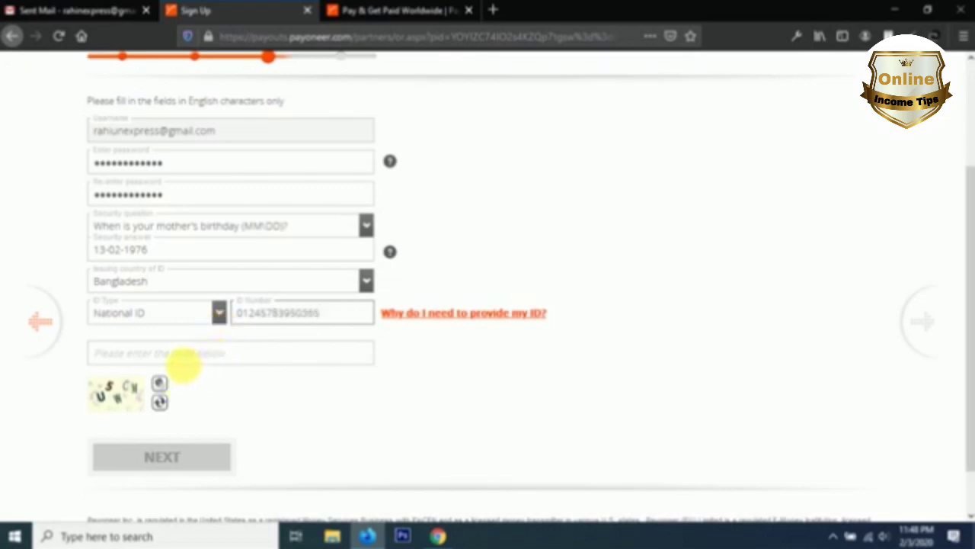
Step: Enter the image verification code and submit the Security Details
left_click(249, 352)
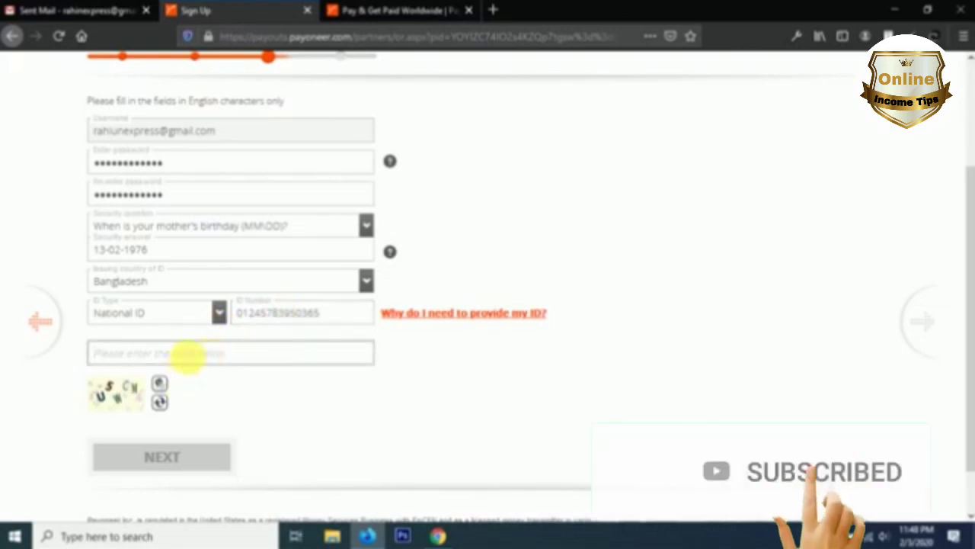
type("U")
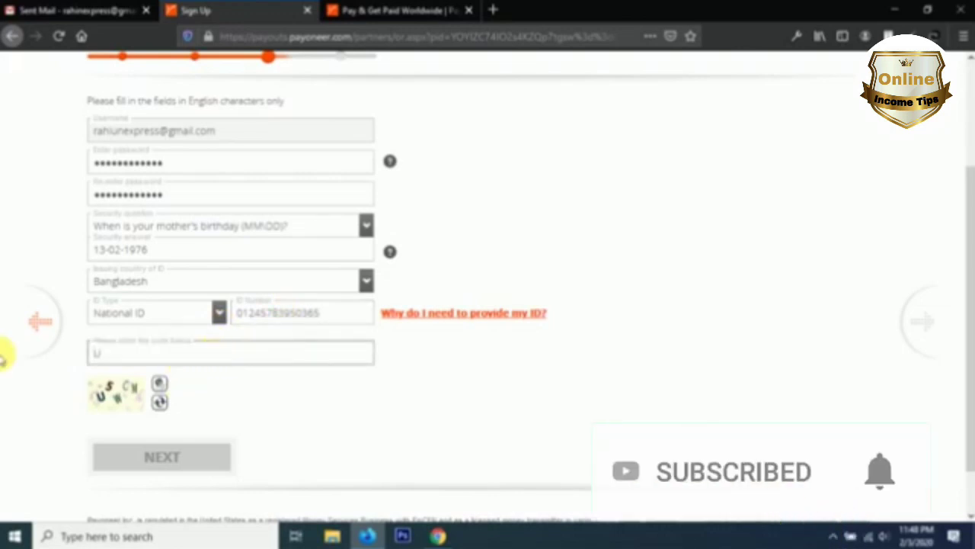
type("S")
type("H")
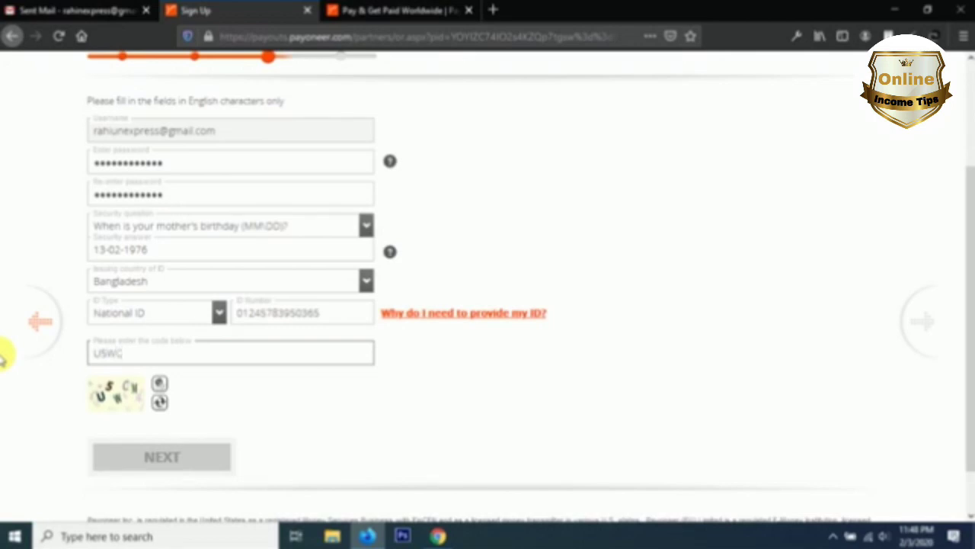
type("M")
left_click(133, 457)
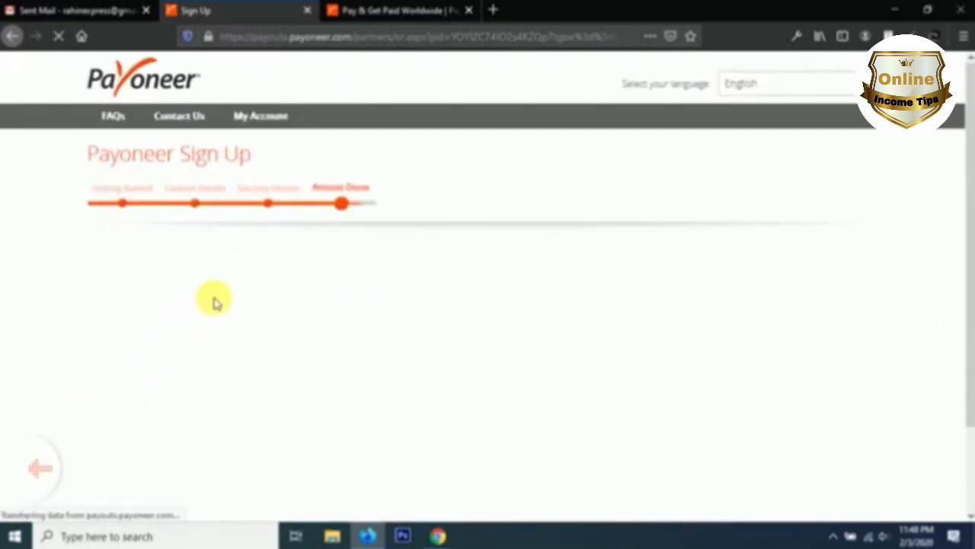
Step: Set the bank account currency to BDT
scroll(217, 294, "down", 1)
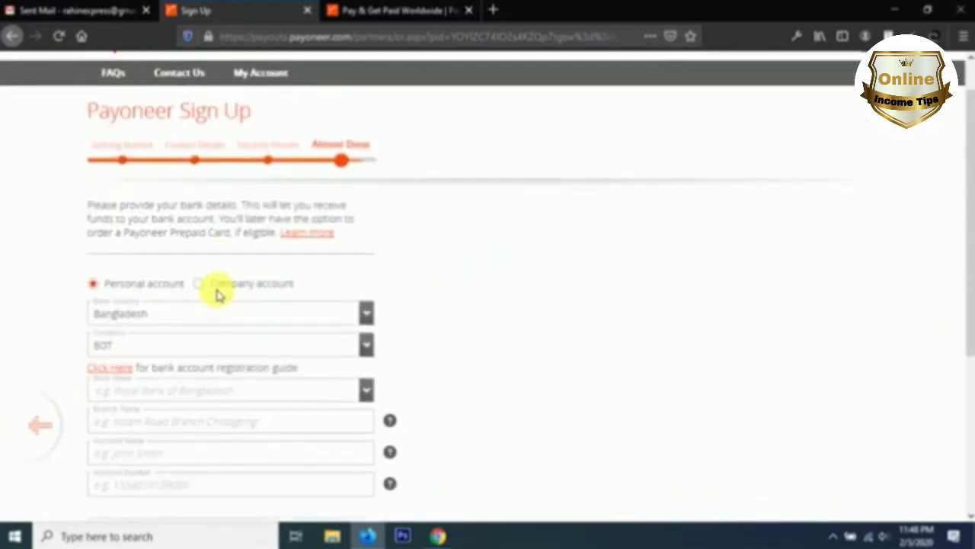
scroll(217, 293, "down", 3)
scroll(216, 293, "up", 2)
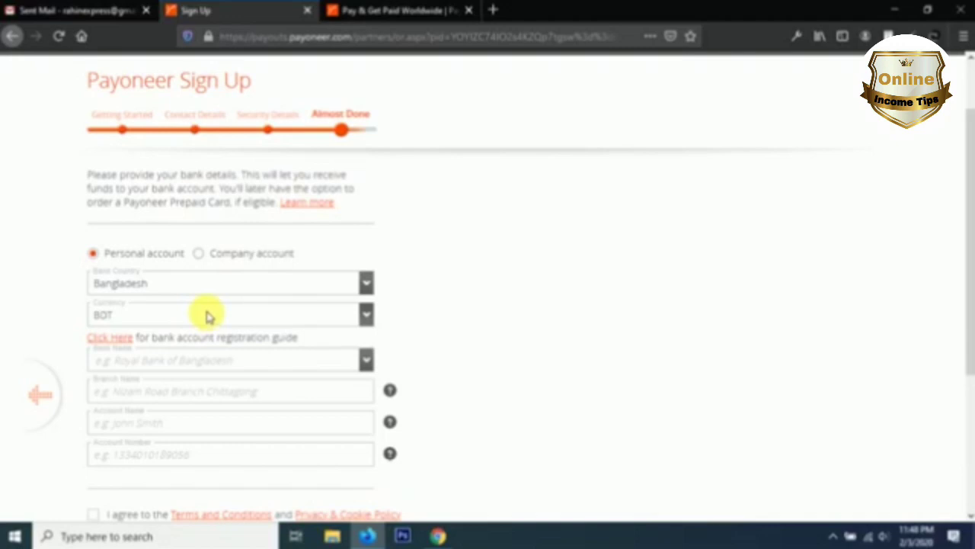
scroll(207, 314, "down", 2)
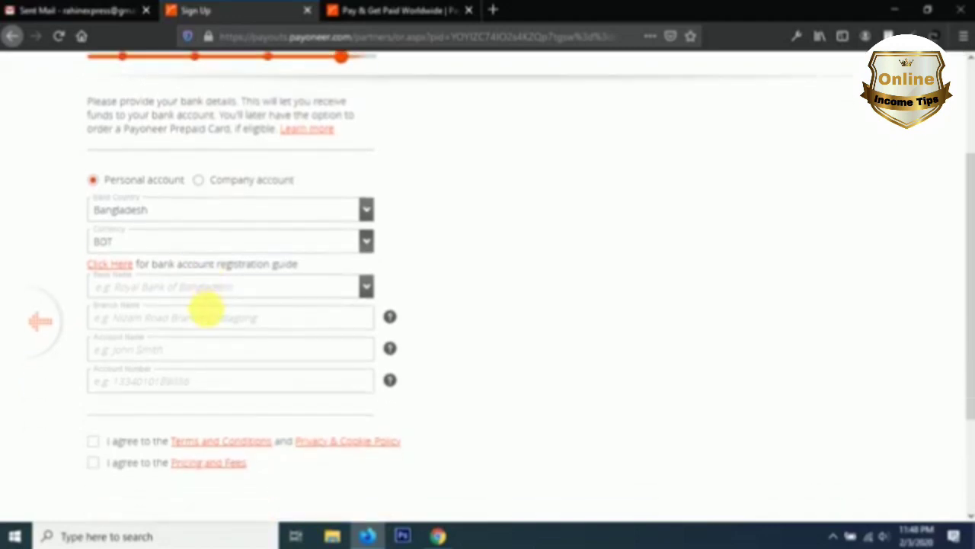
left_click(167, 245)
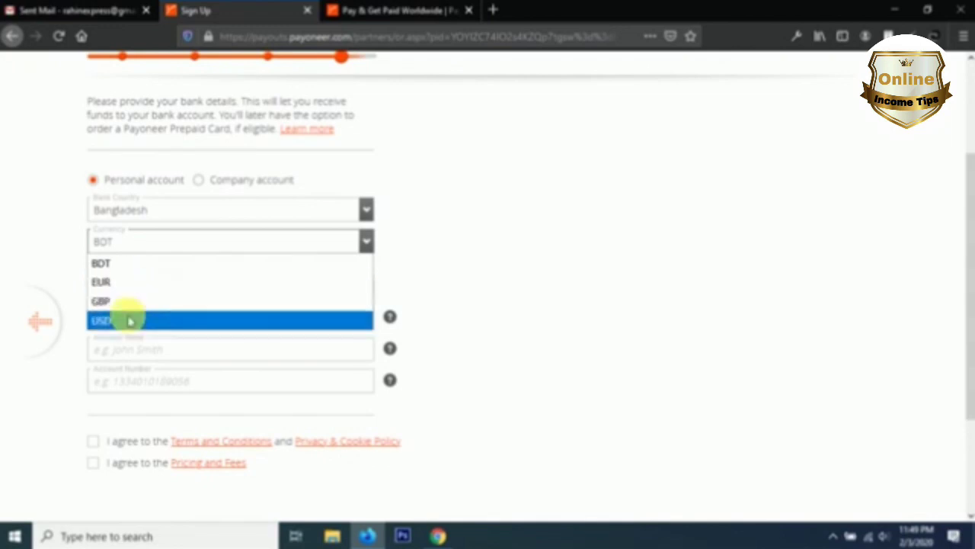
left_click(130, 321)
scroll(141, 325, "down", 2)
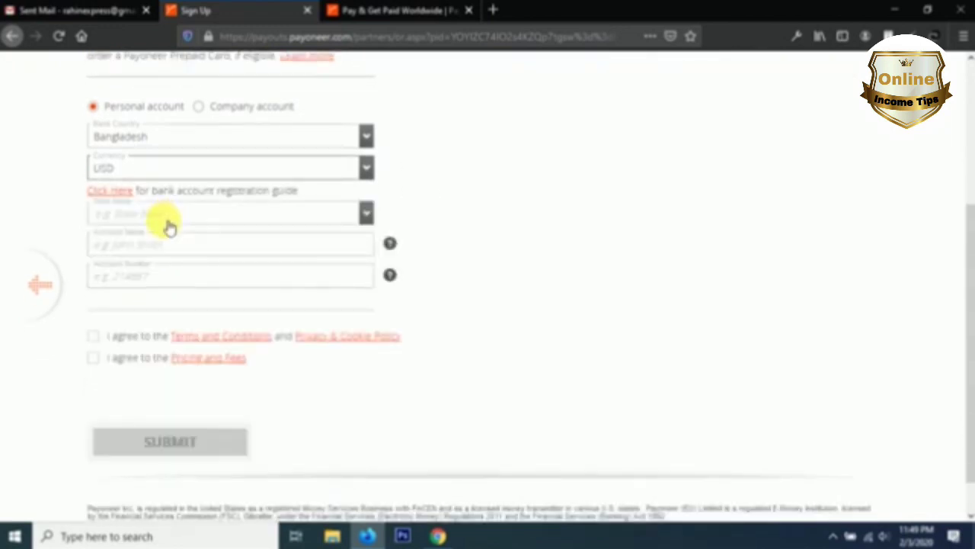
left_click(183, 170)
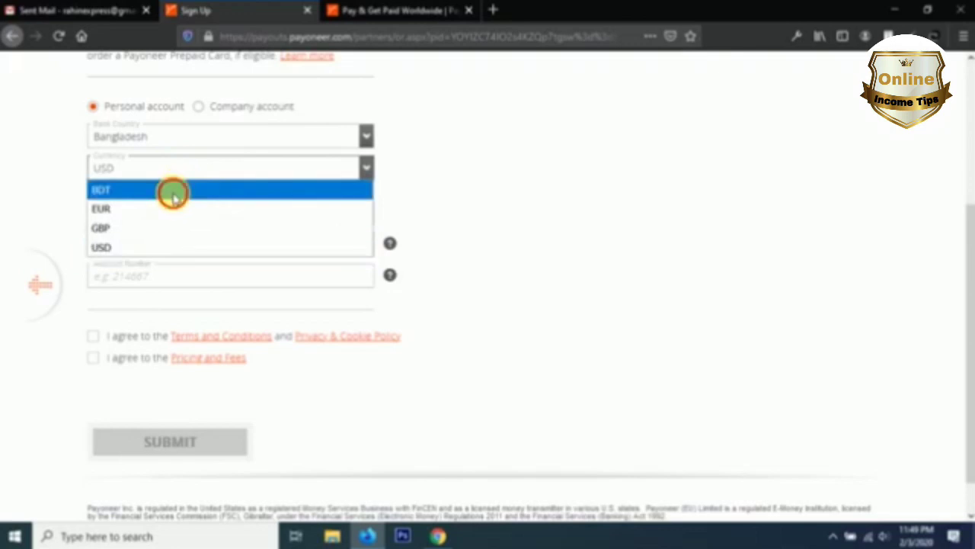
left_click(173, 192)
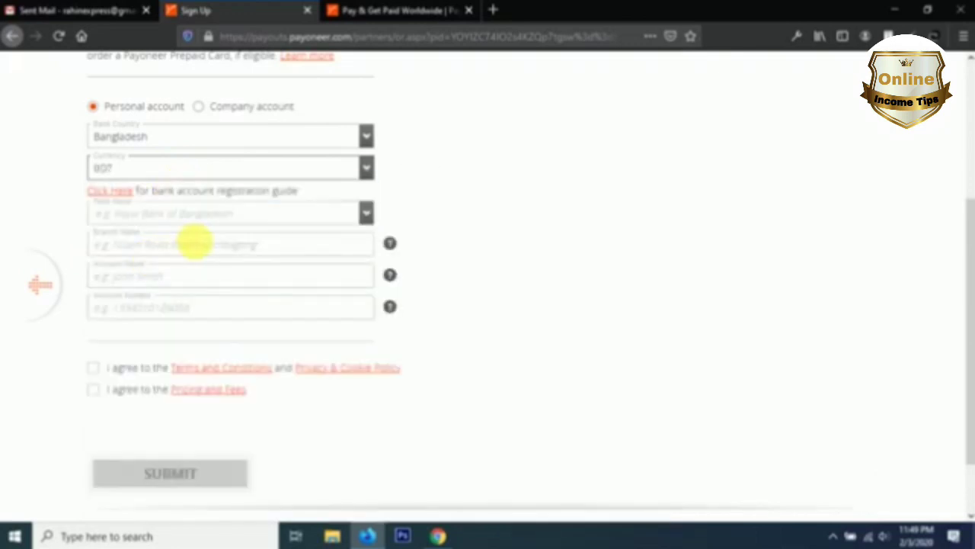
Step: Search 'bangla' in Bank Name and select DUTCHBANGLA BANK LTD
left_click(134, 220)
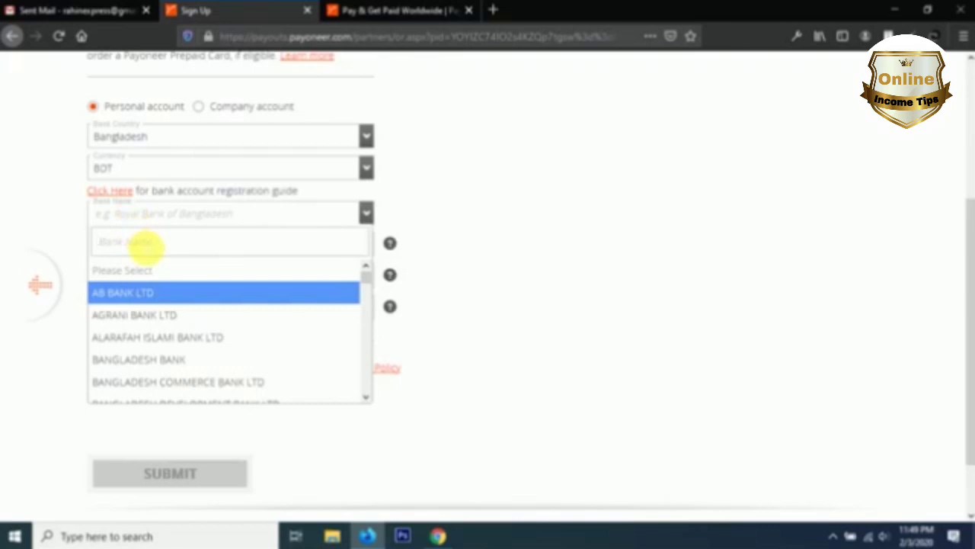
type("bangla")
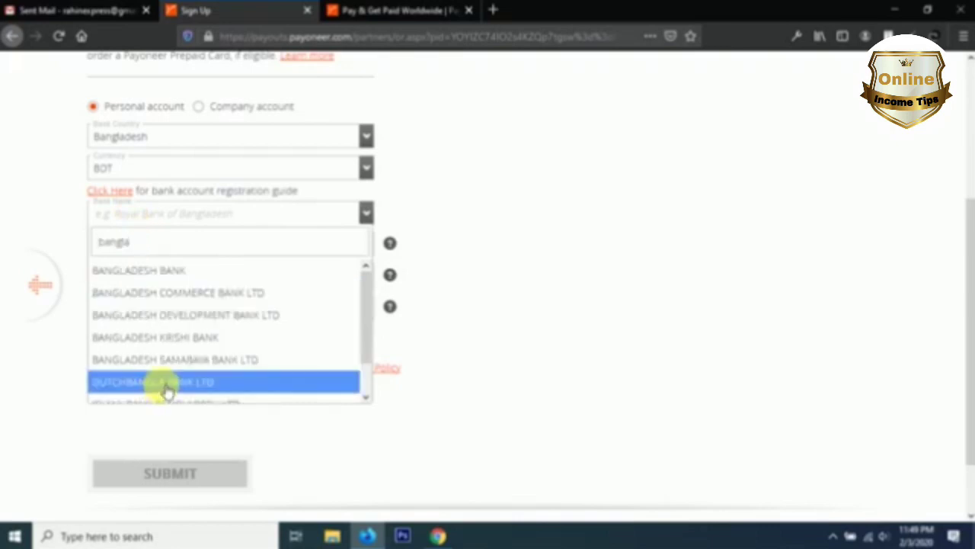
left_click(168, 390)
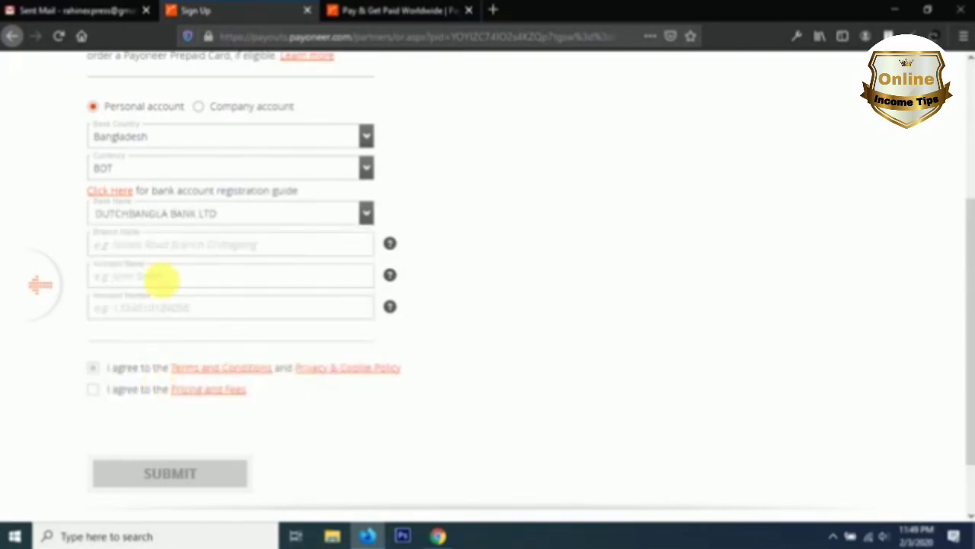
left_click(195, 250)
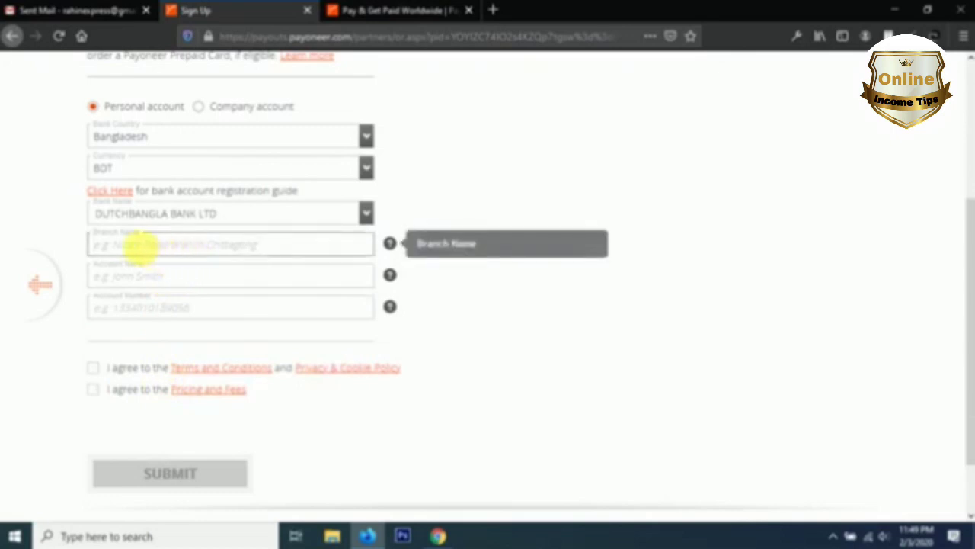
Step: In a new tab, search Google for 'dutch bangla bank branch'
left_click(494, 10)
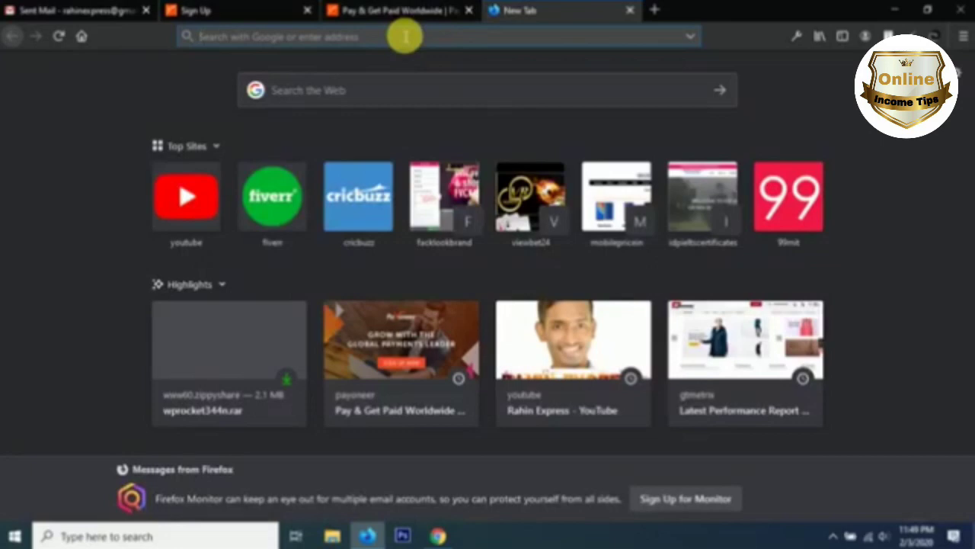
type("dutch")
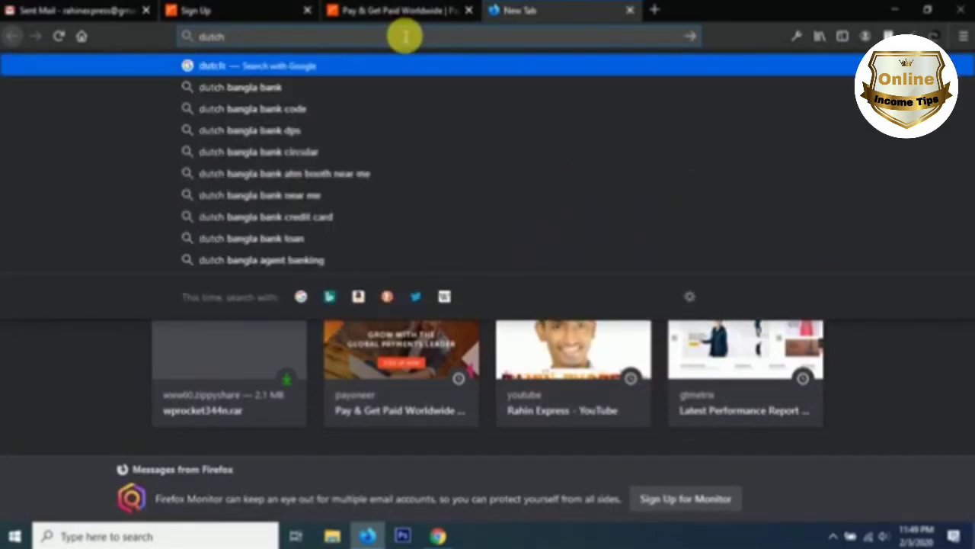
left_click(312, 87)
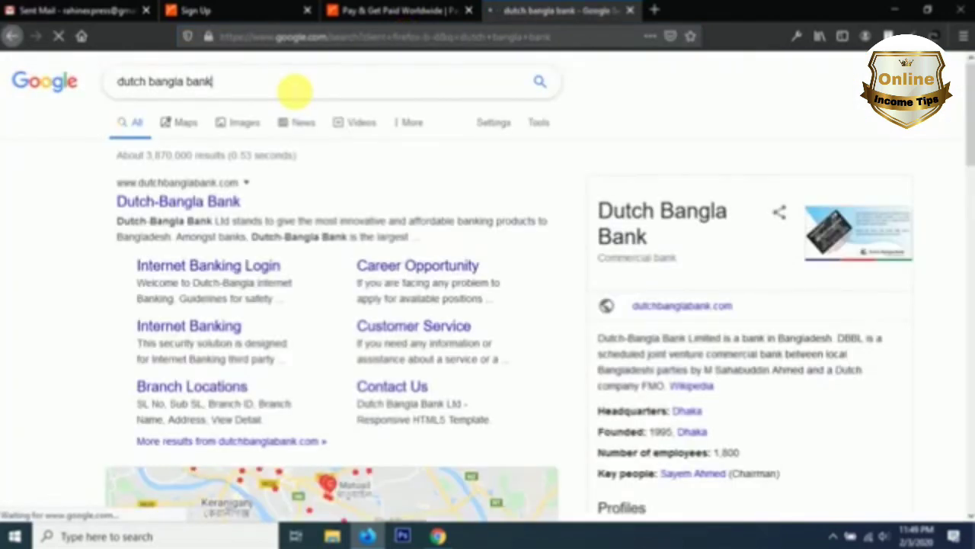
left_click(295, 91)
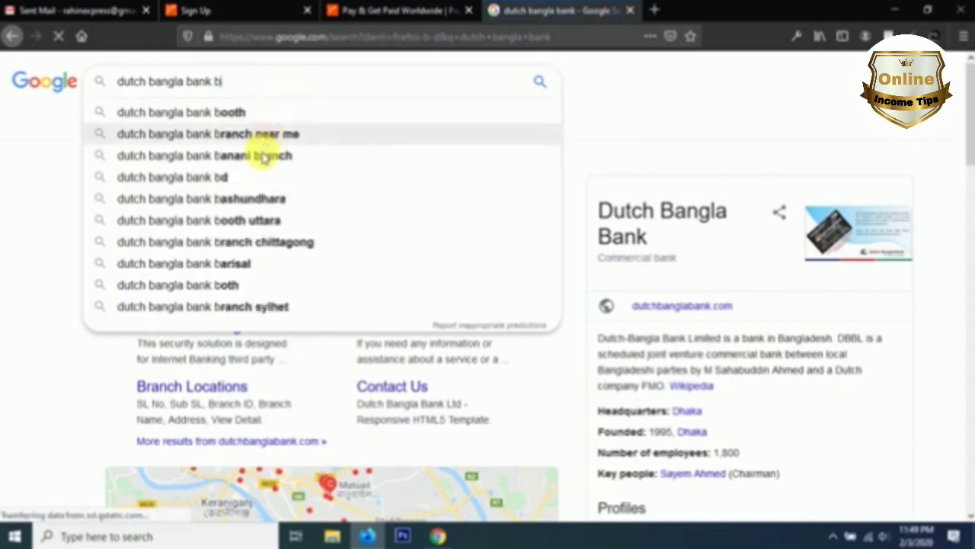
type("br")
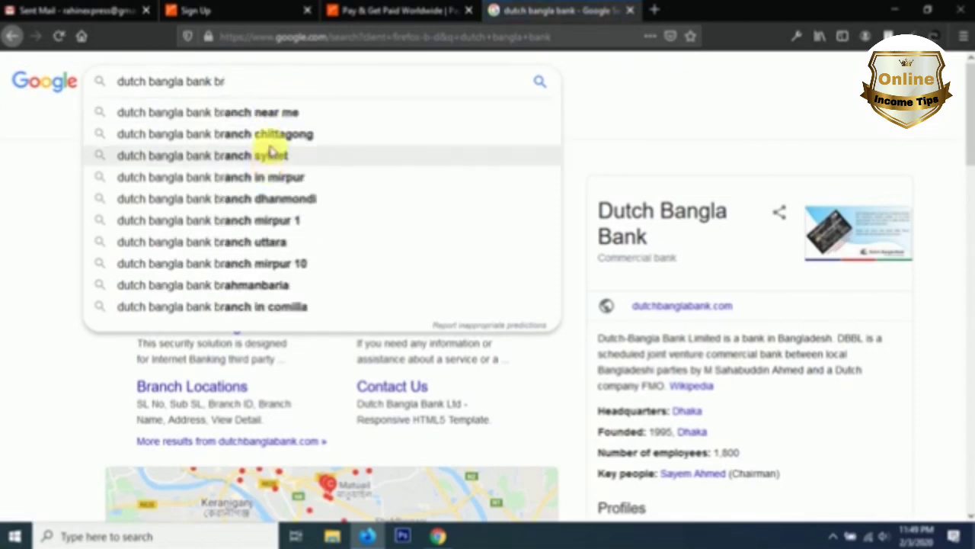
left_click(251, 114)
mouse_move(259, 81)
left_mouse_down()
mouse_move(293, 86)
mouse_move(248, 80)
left_mouse_up()
left_click(303, 87)
key("BackSpace")
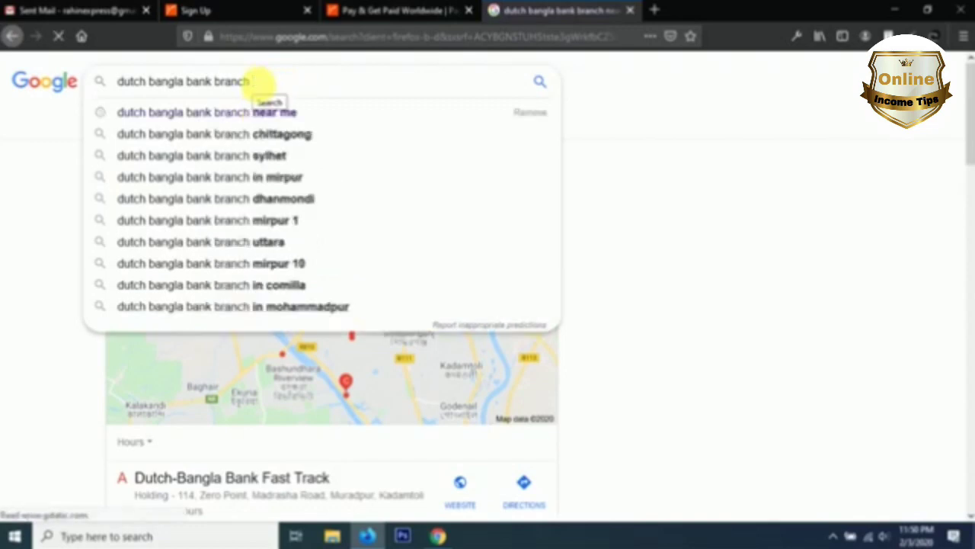
key("Return")
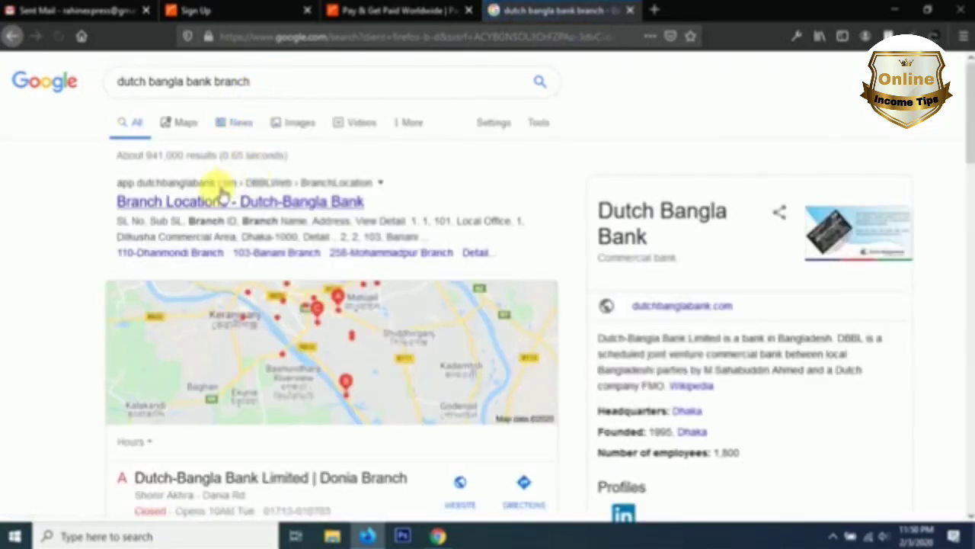
Step: Open the 'Branch Locations - Dutch-Bangla Bank' result in a new tab and view it
right_click(218, 201)
left_click(256, 208)
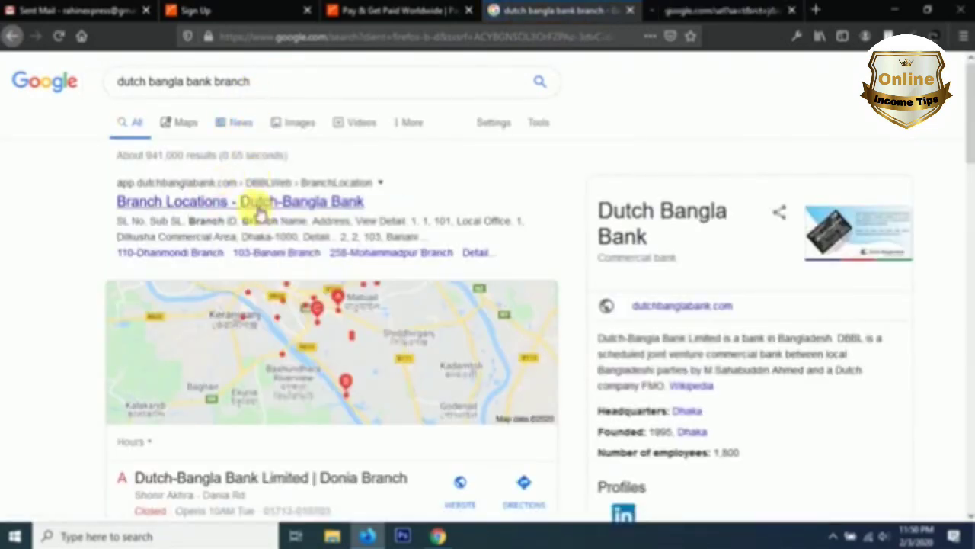
left_click(671, 10)
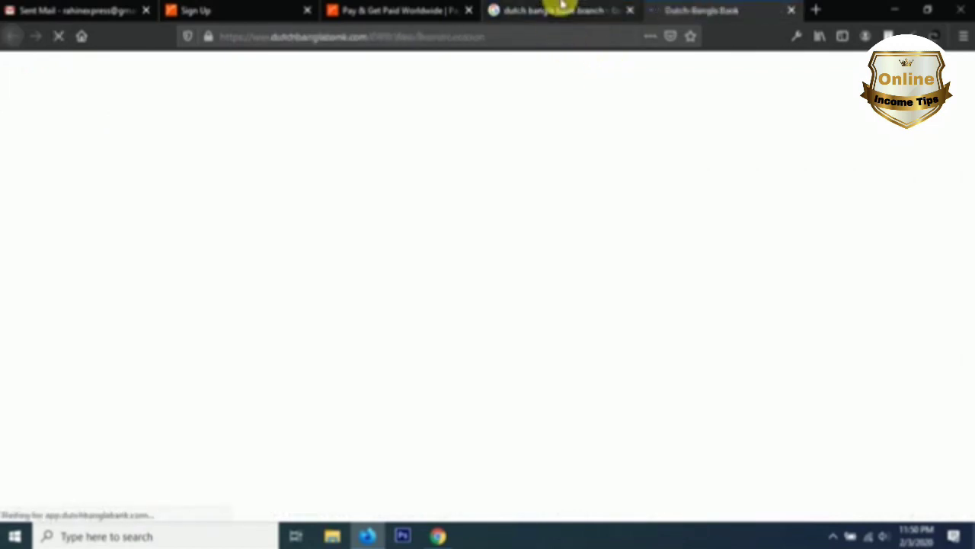
Step: Scroll through the Dutch-Bangla Bank branch locations table
scroll(514, 122, "down", 10)
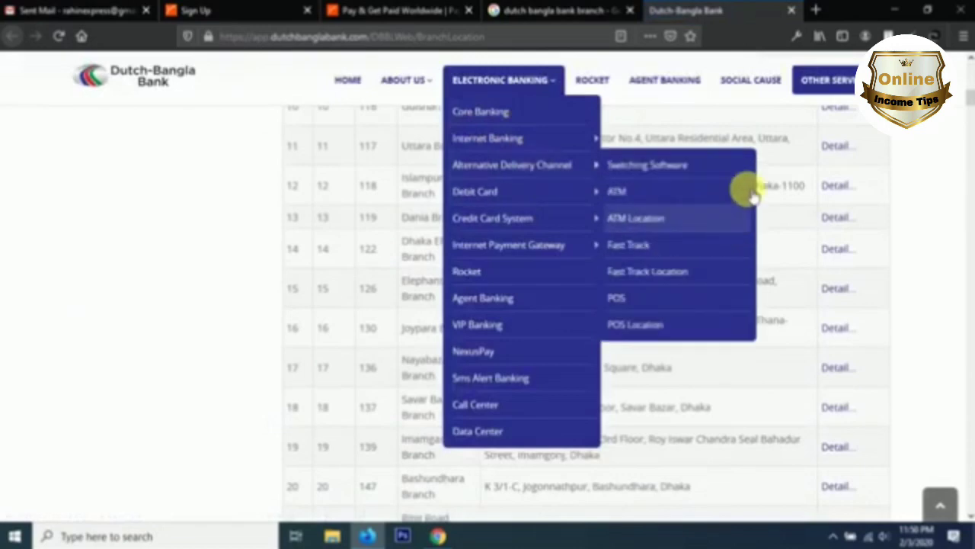
scroll(539, 257, "up", 6)
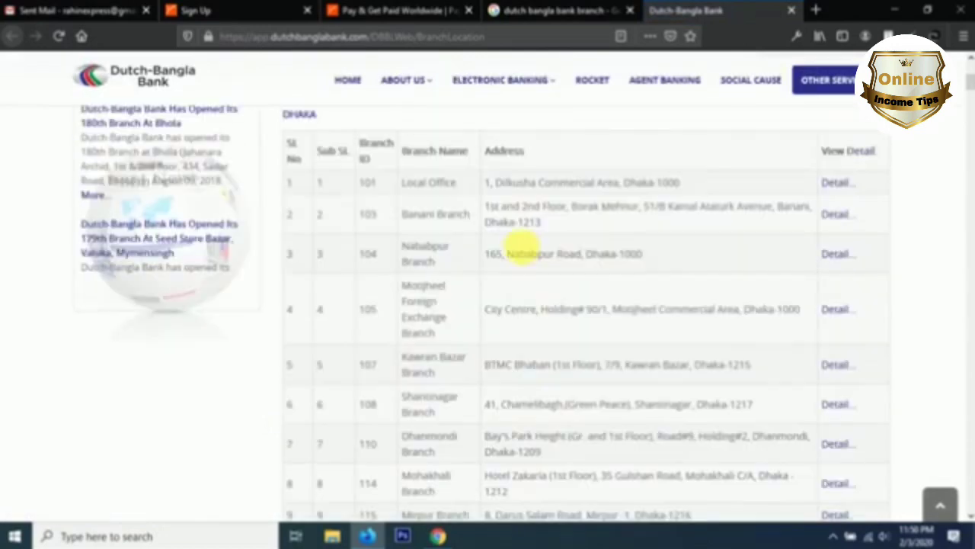
scroll(518, 255, "down", 15)
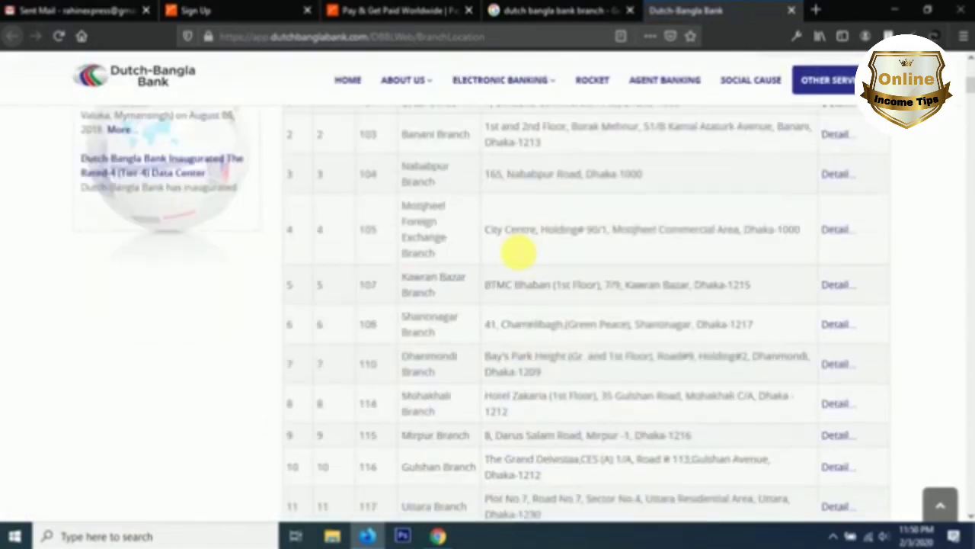
scroll(512, 251, "down", 9)
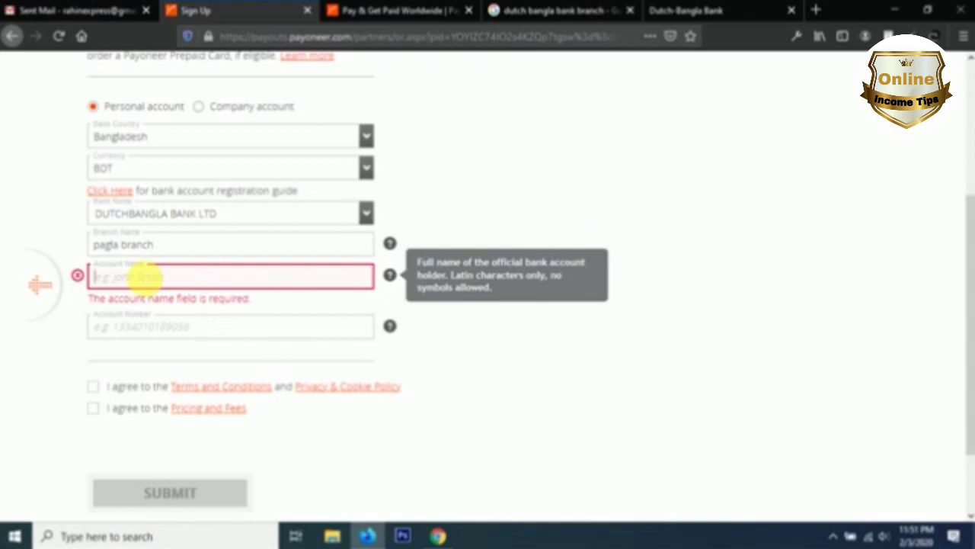
Step: Enter the account holder's name and the bank account number in the bank details form
left_click(115, 327)
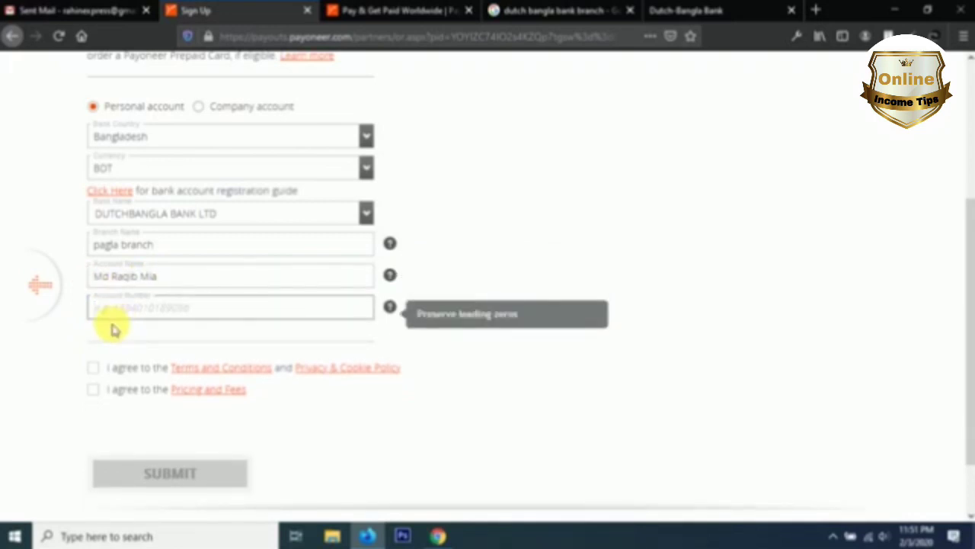
type("10")
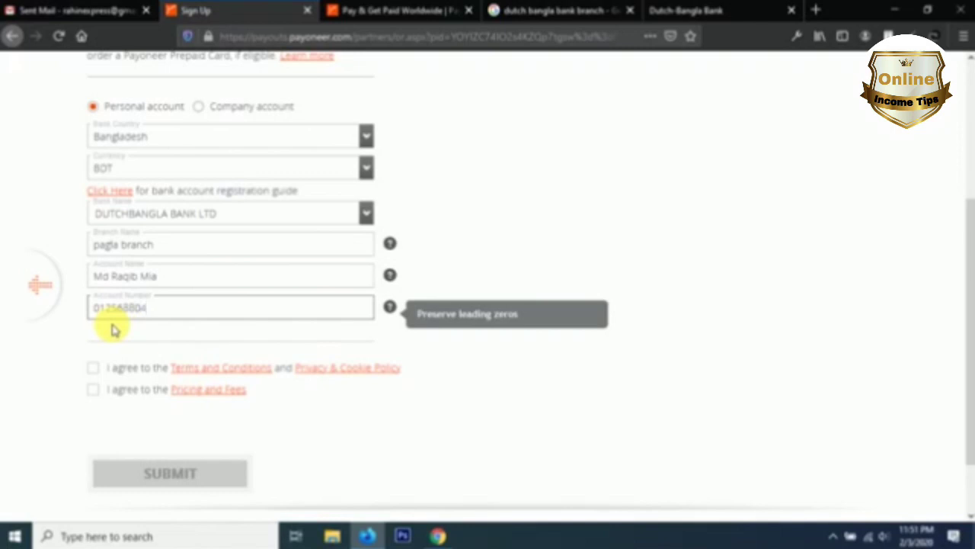
Step: Accept both the Terms and Conditions/privacy policy and the pricing and fees agreements
left_click(95, 368)
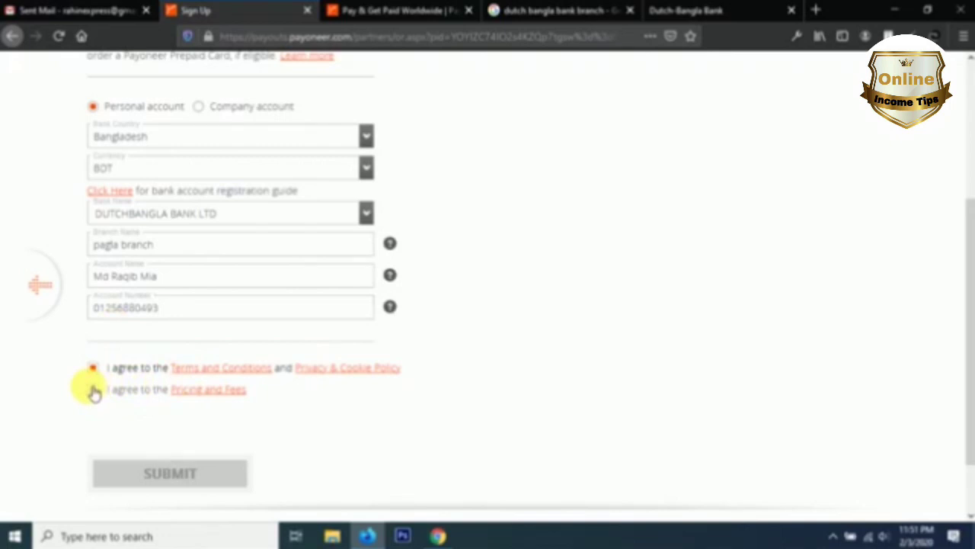
left_click(92, 389)
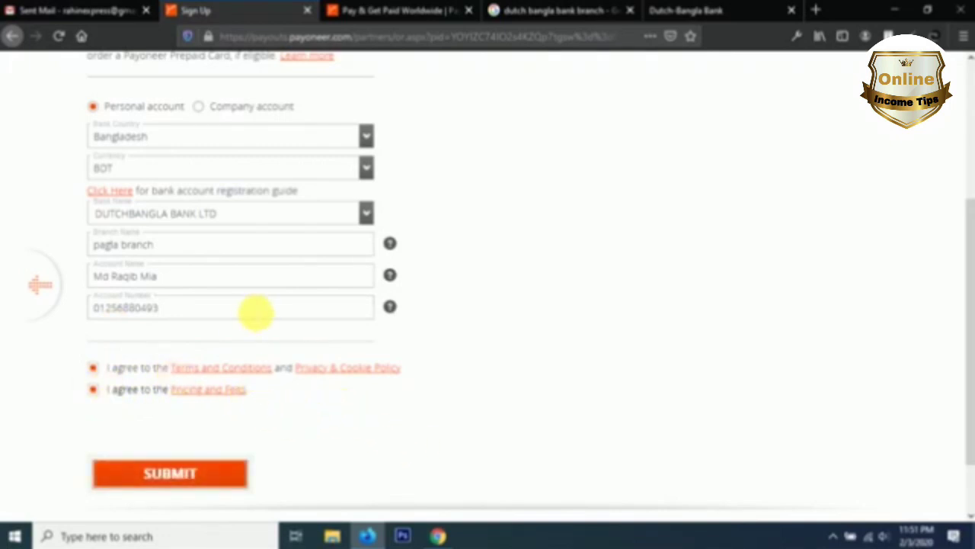
scroll(256, 312, "up", 3)
scroll(229, 316, "down", 3)
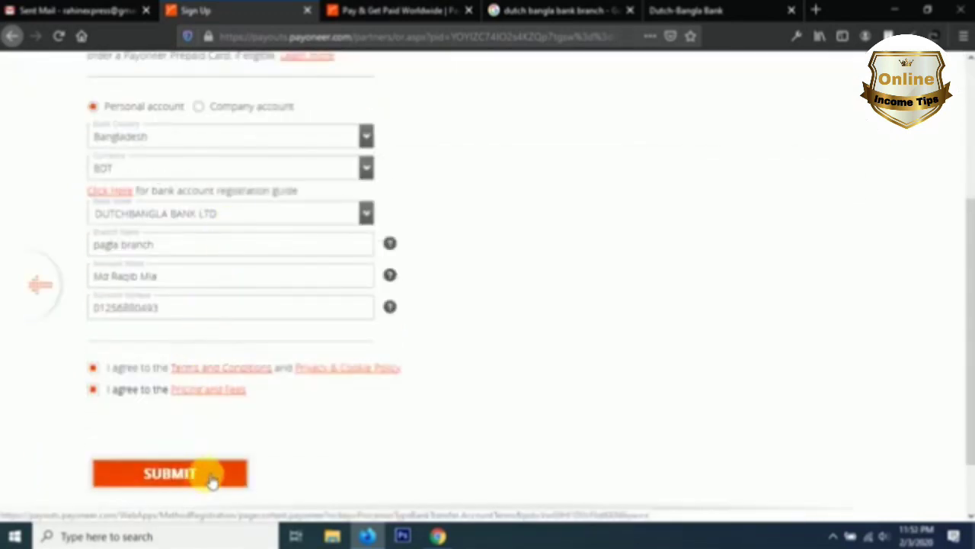
Step: Scroll over the completed Almost Done form to review the bank details and Submit button
scroll(240, 397, "up", 1)
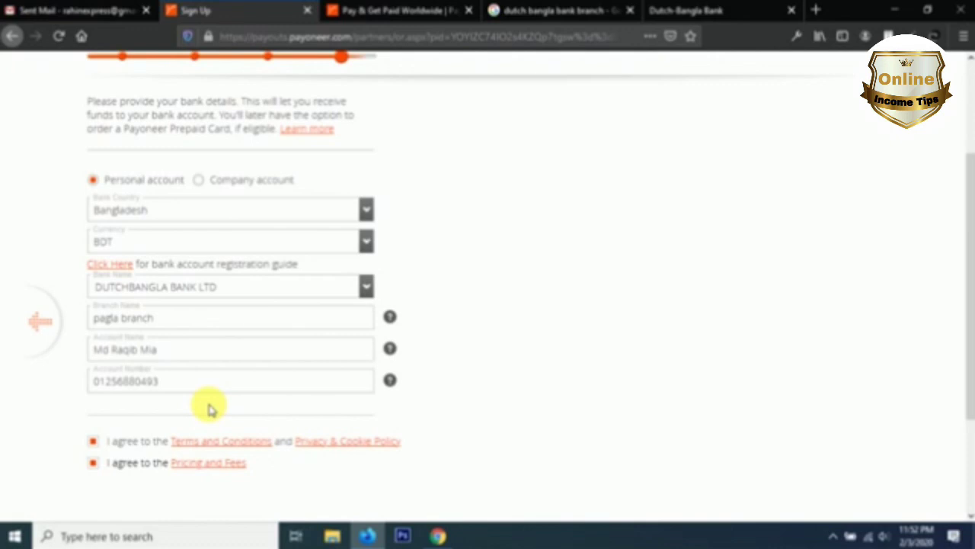
scroll(200, 344, "up", 2)
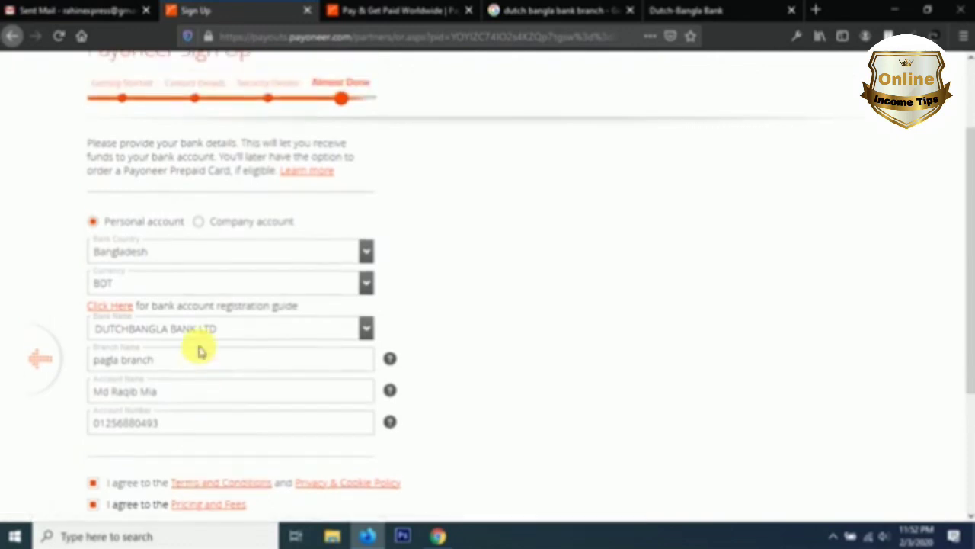
scroll(243, 261, "down", 5)
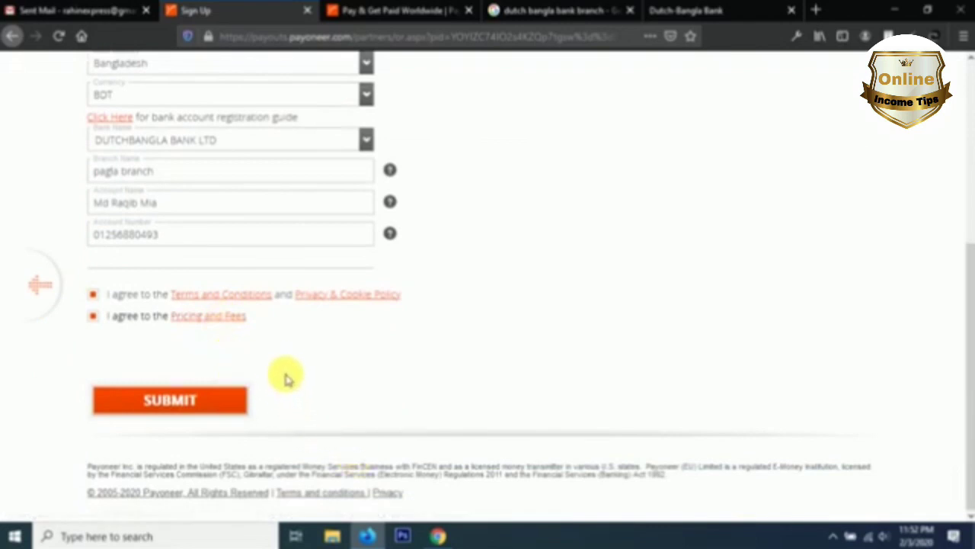
scroll(288, 373, "up", 3)
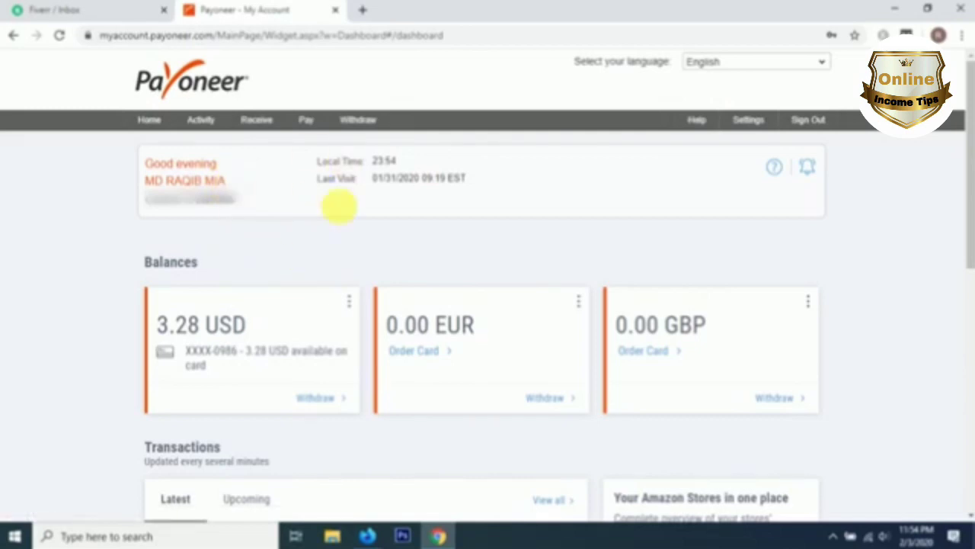
mouse_move(313, 114)
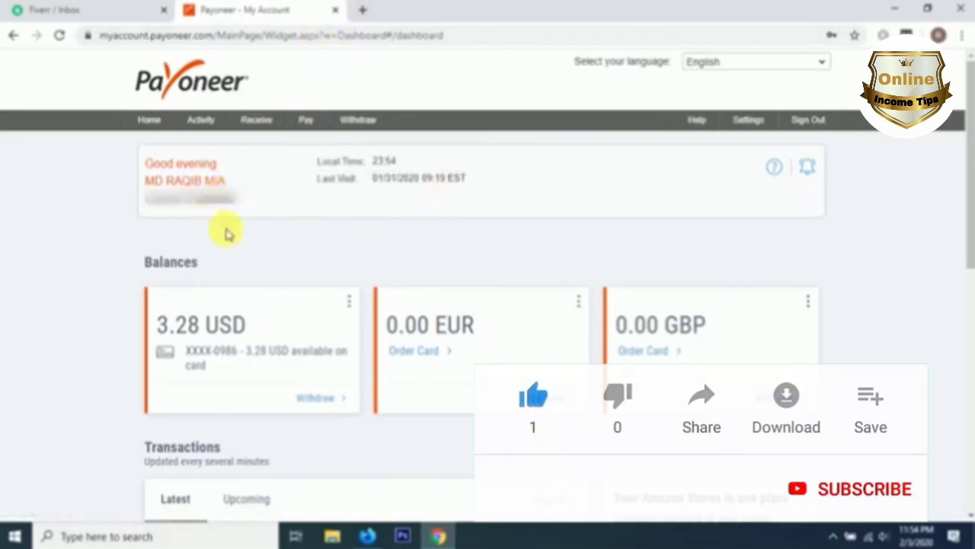
scroll(251, 244, "down", 2)
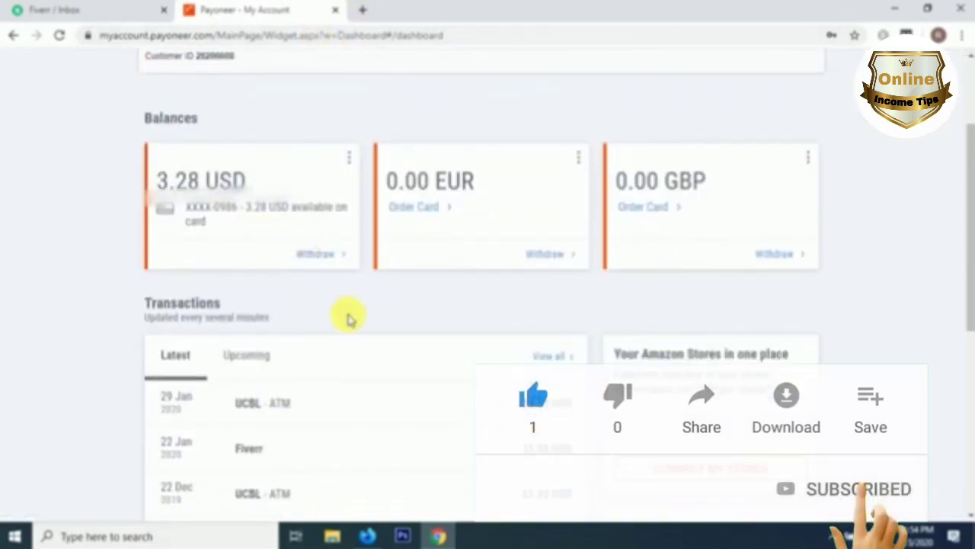
scroll(326, 213, "down", 4)
scroll(298, 203, "up", 4)
scroll(323, 226, "down", 4)
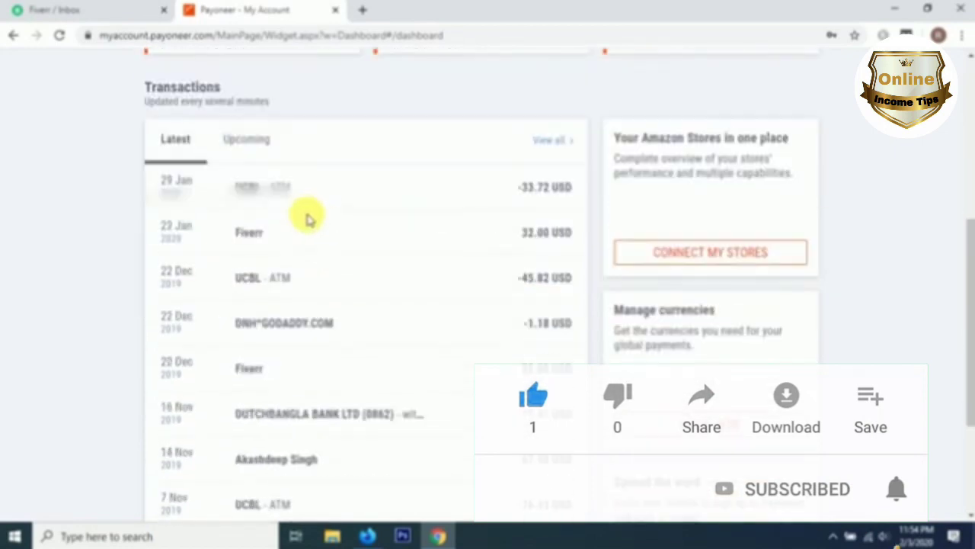
scroll(307, 216, "up", 5)
scroll(308, 221, "up", 1)
scroll(290, 233, "down", 1)
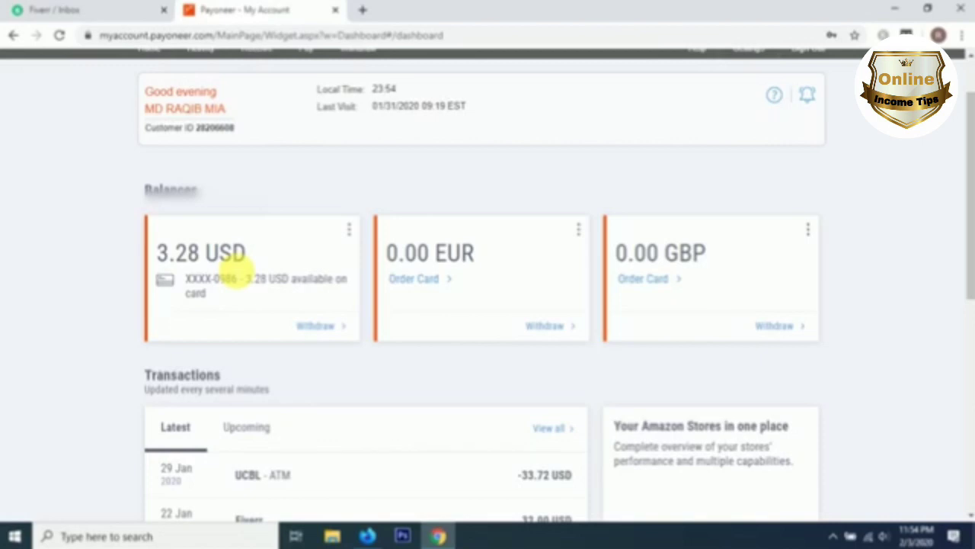
scroll(229, 267, "down", 5)
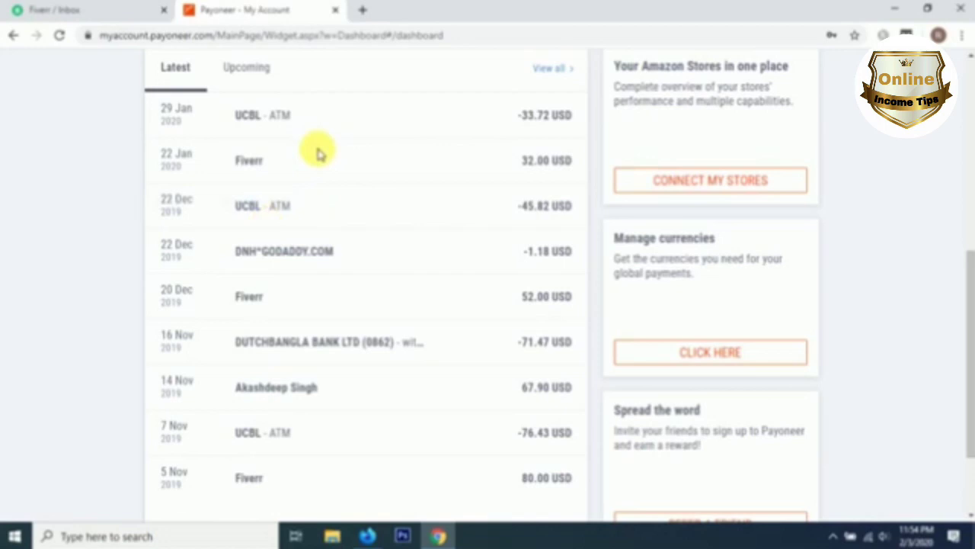
scroll(326, 157, "down", 1)
scroll(325, 158, "up", 5)
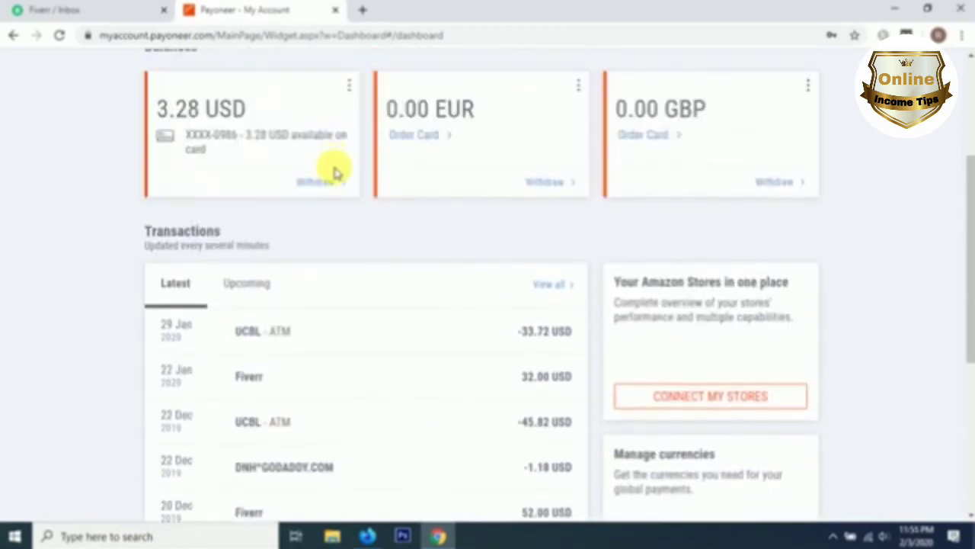
Step: Bring Firefox to the front and switch to the 'Pay & Get Paid Worldwide' tab
left_click(366, 536)
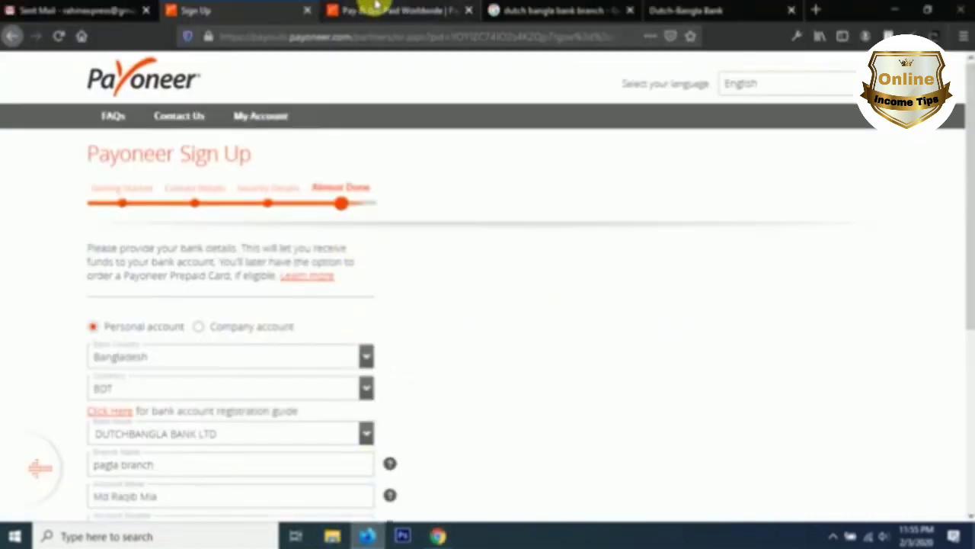
left_click(371, 10)
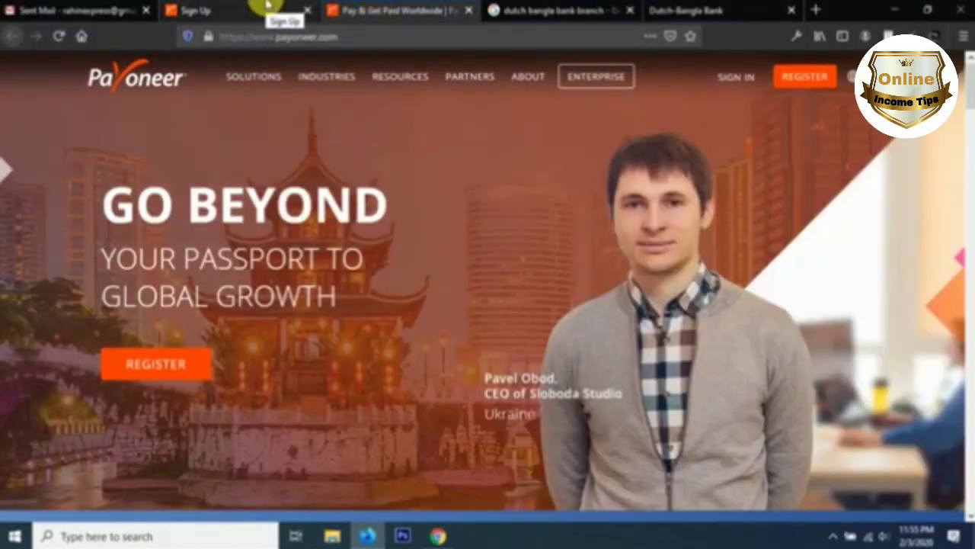